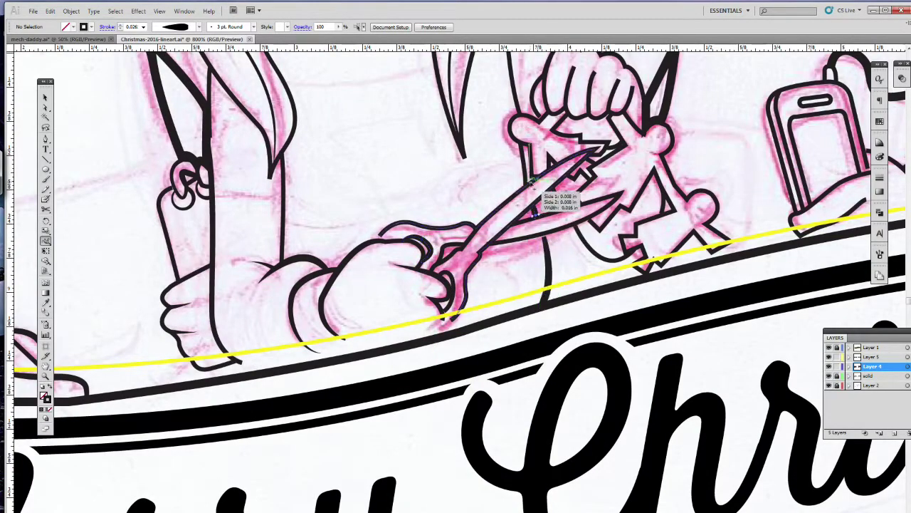
Step: Adjust the stroke widths of the girl's scissors, outer hair strand and paper doll outlines with the Width tool
{"action": "scroll", "coordinate": [555, 296], "scroll_direction": "up", "scroll_amount": 5}
{"action": "scroll", "coordinate": [573, 363], "scroll_direction": "down", "scroll_amount": 2}
{"action": "left_click_drag", "start_coordinate": [576, 372], "coordinate": [611, 408]}
{"action": "left_click_drag", "start_coordinate": [632, 391], "coordinate": [629, 411]}
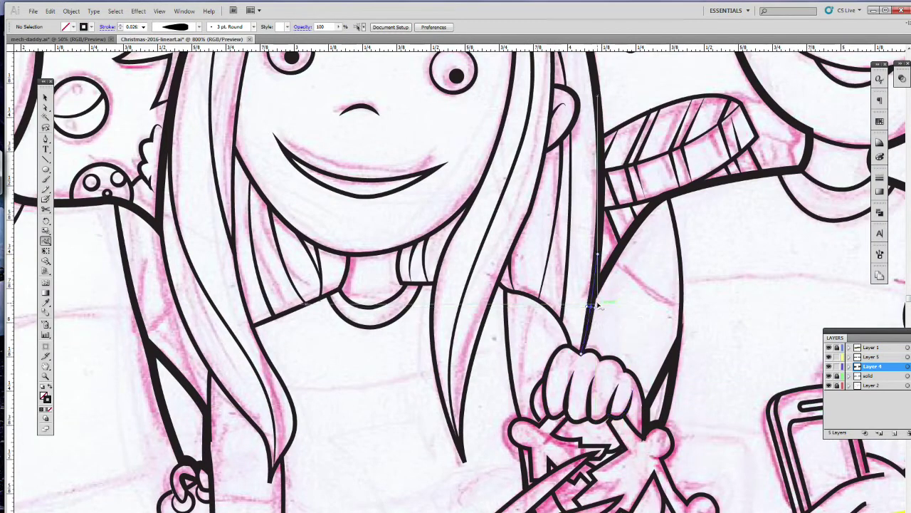
{"action": "scroll", "coordinate": [570, 420], "scroll_direction": "down", "scroll_amount": 2}
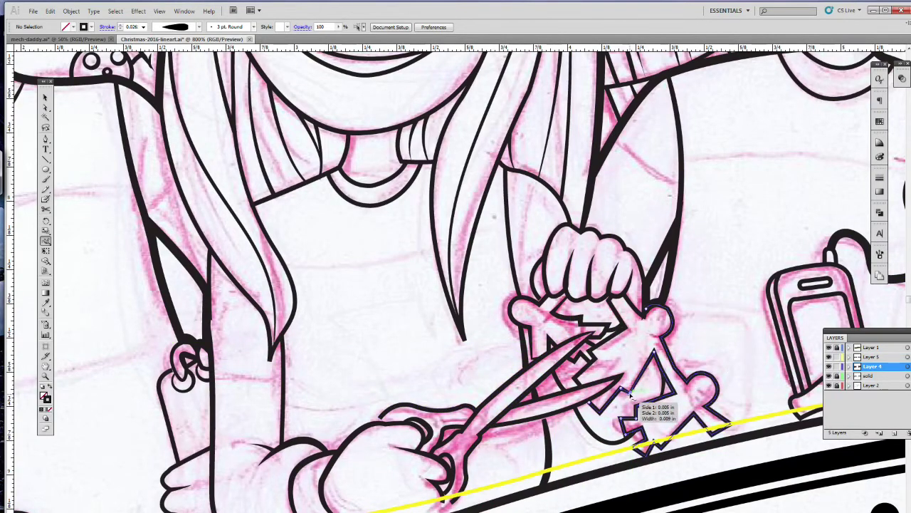
Step: Adjust the stroke widths of the curly-haired man's mouth and chin lines
{"action": "scroll", "coordinate": [538, 417], "scroll_direction": "up", "scroll_amount": 10}
{"action": "scroll", "coordinate": [545, 405], "scroll_direction": "right", "scroll_amount": 3}
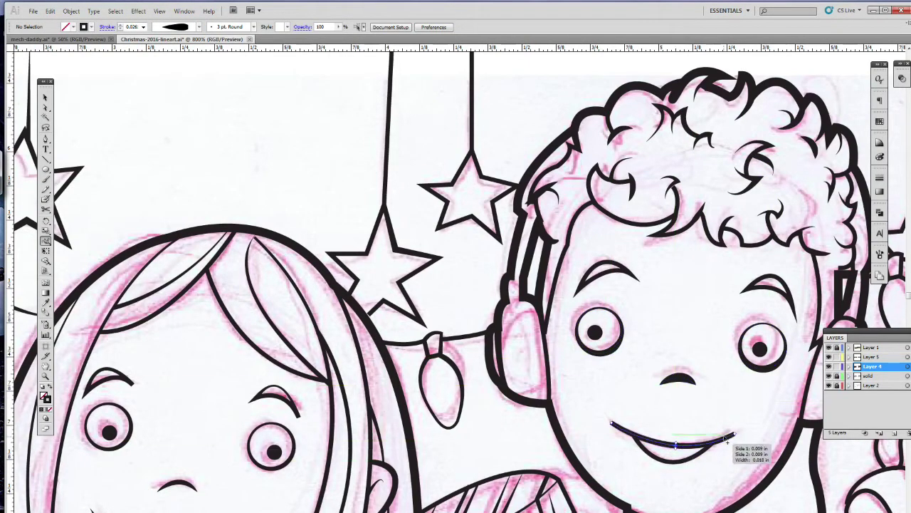
{"action": "left_click_drag", "start_coordinate": [673, 444], "coordinate": [676, 464]}
{"action": "left_click_drag", "start_coordinate": [621, 505], "coordinate": [615, 497]}
{"action": "key", "text": "v"}
{"action": "left_click", "coordinate": [698, 508]}
{"action": "left_click", "coordinate": [677, 489]}
Step: Select the curly-haired man's headphone ear cup path and vary the stroke widths around his ear, hairline and face
{"action": "scroll", "coordinate": [605, 448], "scroll_direction": "right", "scroll_amount": 5}
{"action": "left_click_drag", "start_coordinate": [556, 421], "coordinate": [560, 422]}
{"action": "key", "text": "shift+w"}
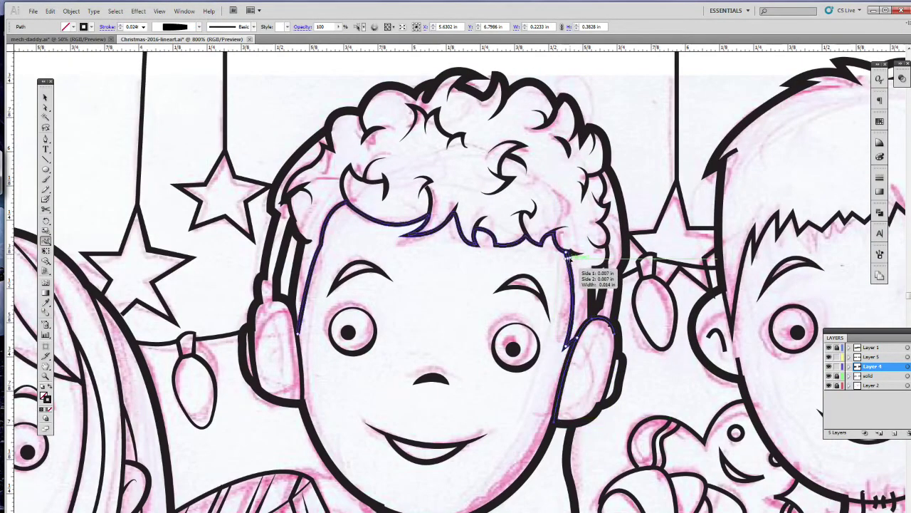
{"action": "left_click_drag", "start_coordinate": [610, 259], "coordinate": [611, 260]}
{"action": "left_click_drag", "start_coordinate": [604, 405], "coordinate": [605, 406]}
{"action": "left_click_drag", "start_coordinate": [909, 294], "coordinate": [908, 299]}
{"action": "left_click_drag", "start_coordinate": [545, 432], "coordinate": [560, 446]}
{"action": "left_click_drag", "start_coordinate": [534, 477], "coordinate": [537, 478]}
{"action": "left_click_drag", "start_coordinate": [443, 455], "coordinate": [441, 453]}
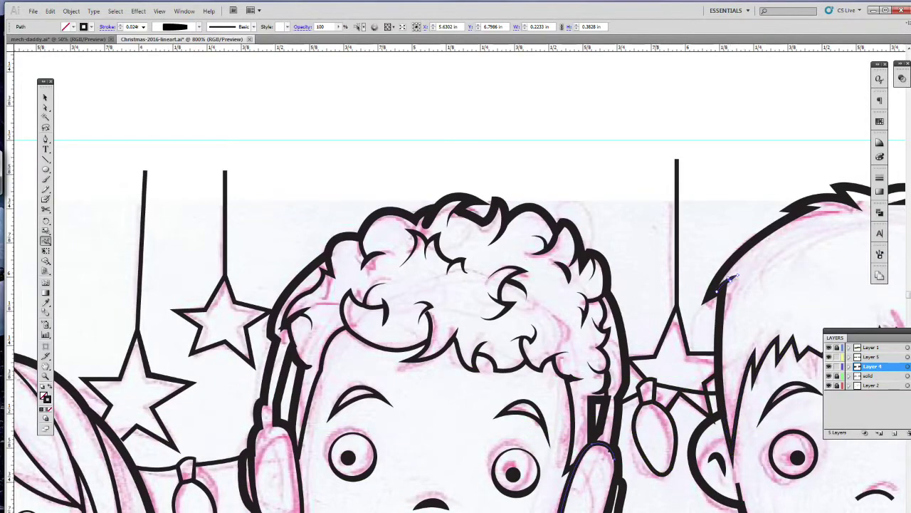
Step: Vary the stroke widths of the short-haired man's chin stubble and inner sleeve line
{"action": "scroll", "coordinate": [731, 421], "scroll_direction": "right", "scroll_amount": 5}
{"action": "scroll", "coordinate": [731, 422], "scroll_direction": "down", "scroll_amount": 3}
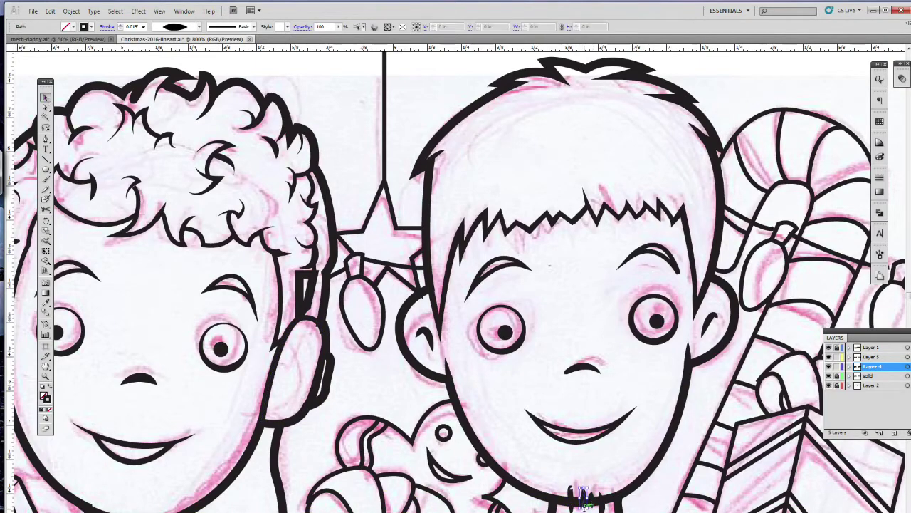
{"action": "scroll", "coordinate": [584, 504], "scroll_direction": "down", "scroll_amount": 5}
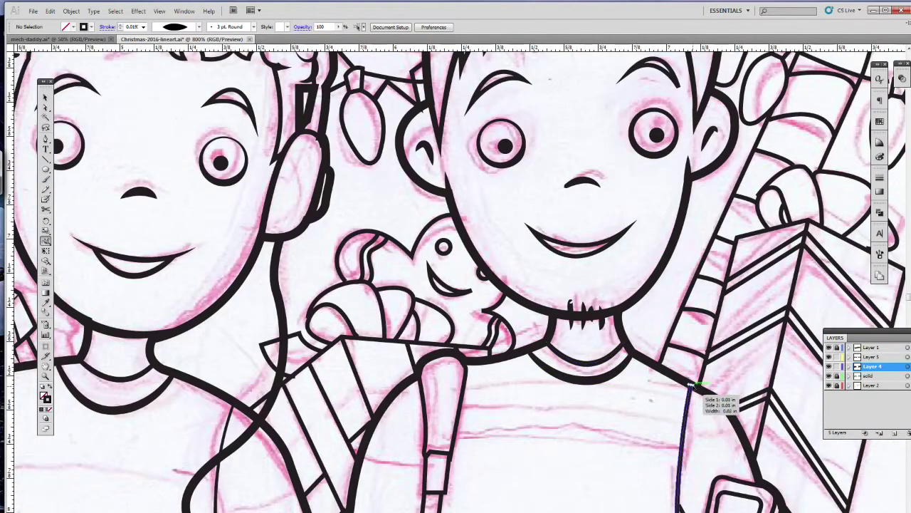
Step: Adjust the stroke widths of the candy cane stripes, the gift bow and the striped gift box
{"action": "scroll", "coordinate": [694, 388], "scroll_direction": "up", "scroll_amount": 5}
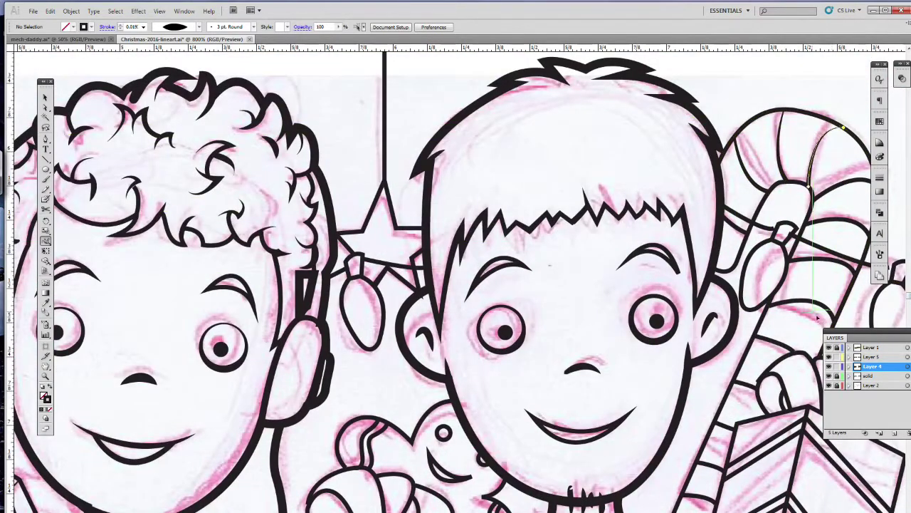
{"action": "scroll", "coordinate": [751, 239], "scroll_direction": "right", "scroll_amount": 8}
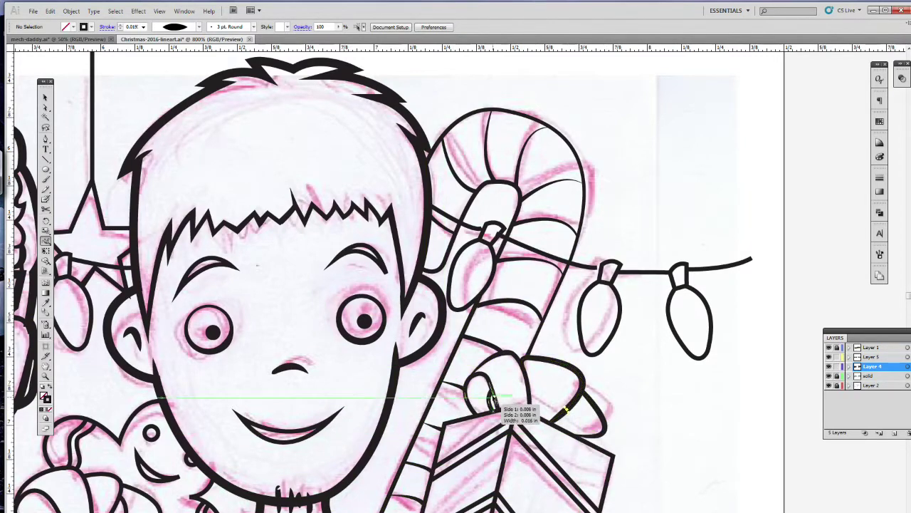
{"action": "scroll", "coordinate": [456, 467], "scroll_direction": "down", "scroll_amount": 5}
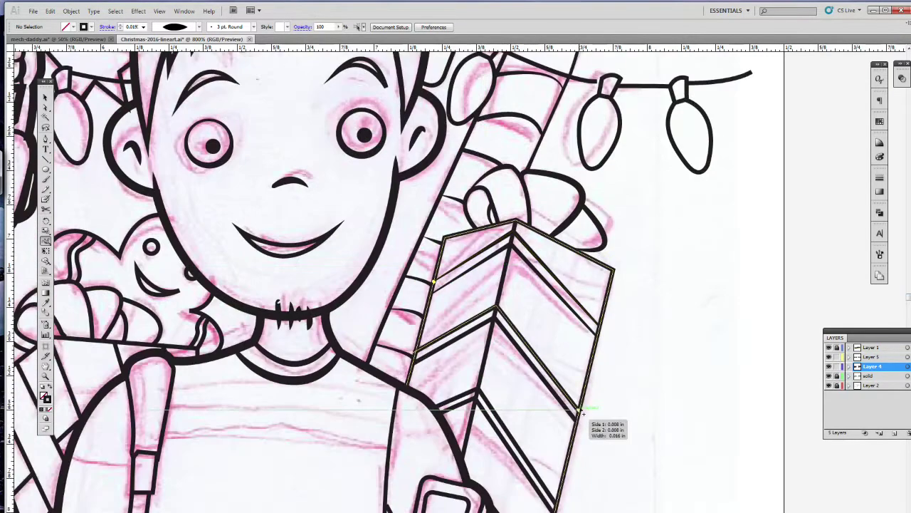
Step: Refine the stroke widths of the hand holding the cards, the cards' inner lines and the small block
{"action": "scroll", "coordinate": [448, 417], "scroll_direction": "down", "scroll_amount": 6}
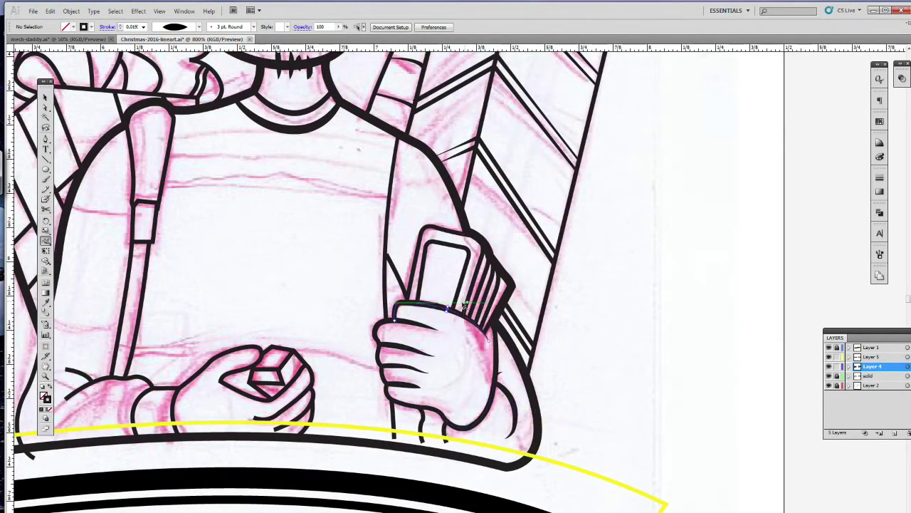
{"action": "mouse_move", "coordinate": [469, 247]}
{"action": "left_mouse_down"}
{"action": "mouse_move", "coordinate": [495, 278]}
{"action": "mouse_move", "coordinate": [481, 246]}
{"action": "left_mouse_up"}
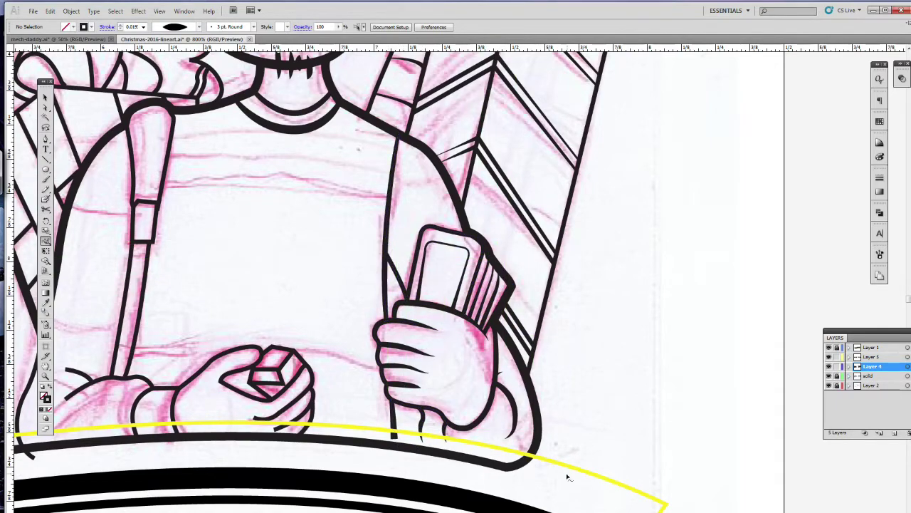
{"action": "left_click_drag", "start_coordinate": [240, 184], "coordinate": [477, 206]}
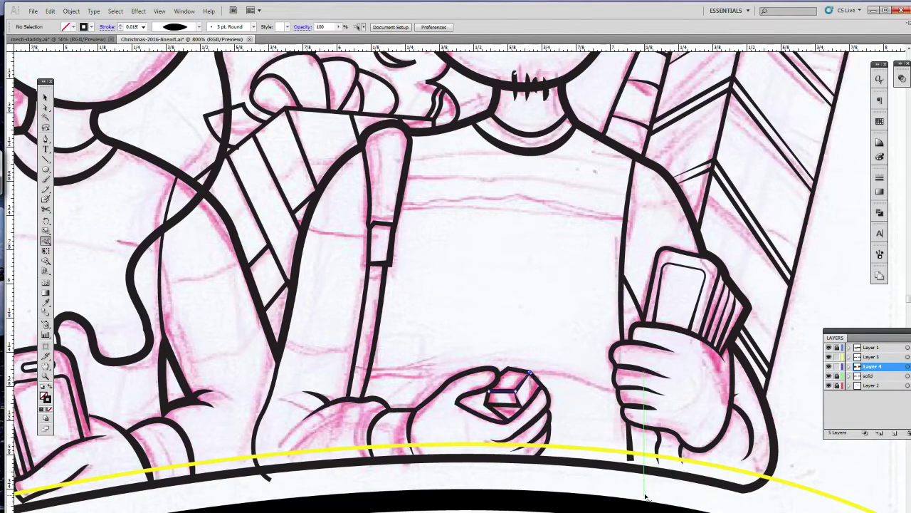
{"action": "scroll", "coordinate": [775, 372], "scroll_direction": "up", "scroll_amount": 5}
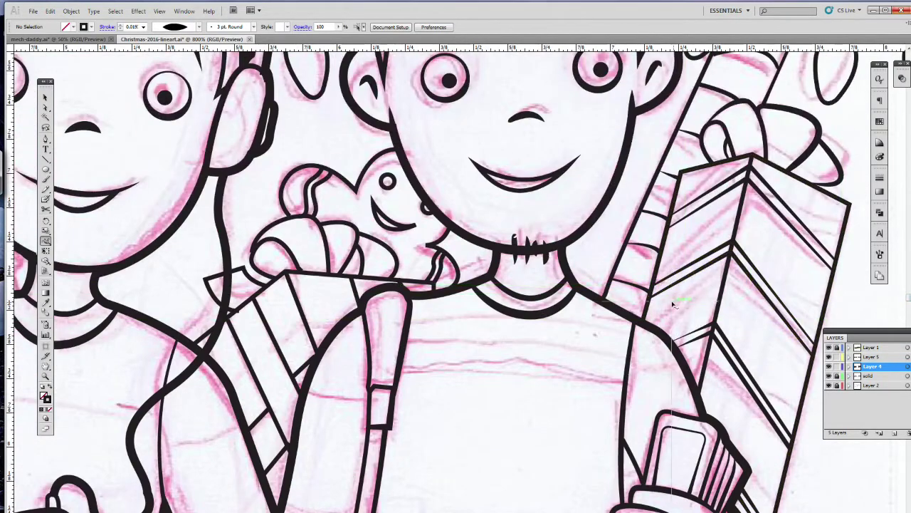
Step: Select and reshape the light-string segment between the short-haired man's head and the nearest bulb
{"action": "left_click", "coordinate": [609, 334], "text": "ctrl+alt"}
{"action": "left_click", "coordinate": [610, 335], "text": "ctrl+alt"}
{"action": "left_click", "coordinate": [487, 121], "text": "ctrl"}
{"action": "left_click", "coordinate": [437, 332], "text": "ctrl"}
{"action": "left_click", "coordinate": [476, 352], "text": "ctrl"}
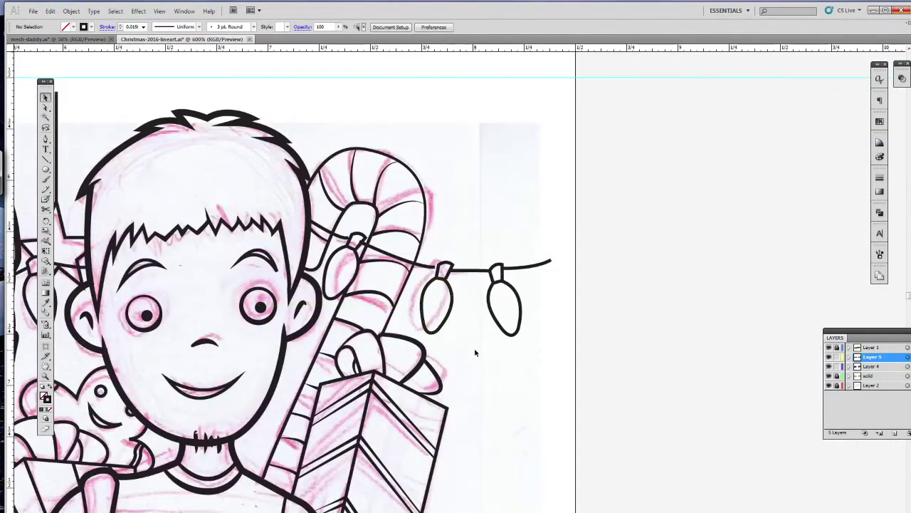
{"action": "left_click_drag", "start_coordinate": [521, 296], "coordinate": [500, 321]}
{"action": "left_click_drag", "start_coordinate": [503, 265], "coordinate": [511, 267]}
{"action": "left_click_drag", "start_coordinate": [332, 299], "coordinate": [387, 328]}
{"action": "left_click", "coordinate": [45, 97]}
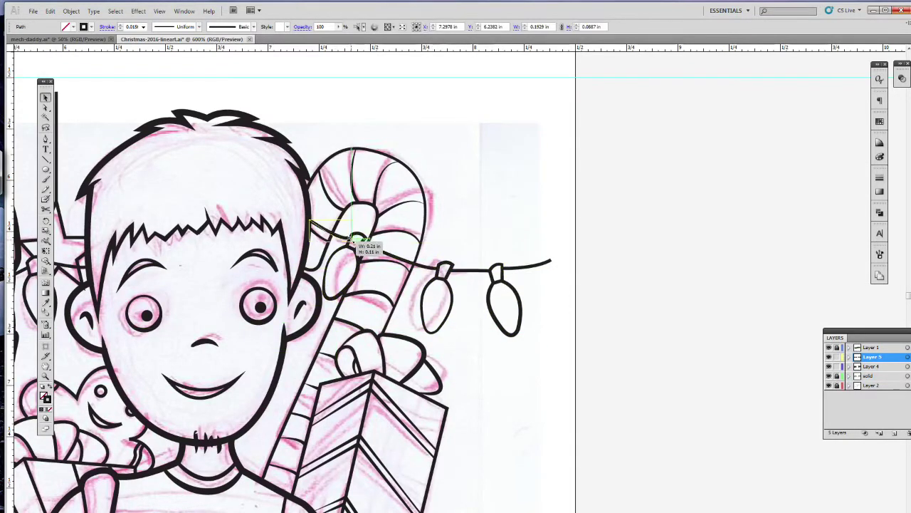
Step: Adjust the stroke widths of the gingerbread man's arm beside the short-haired man's chin
{"action": "left_click", "coordinate": [46, 375]}
{"action": "left_click", "coordinate": [427, 314], "text": "alt"}
{"action": "left_click", "coordinate": [427, 314], "text": "alt"}
{"action": "left_click", "coordinate": [425, 263], "text": "alt"}
{"action": "left_click", "coordinate": [407, 267]}
{"action": "left_click", "coordinate": [408, 267]}
{"action": "left_click", "coordinate": [407, 267]}
{"action": "key", "text": "shift+w"}
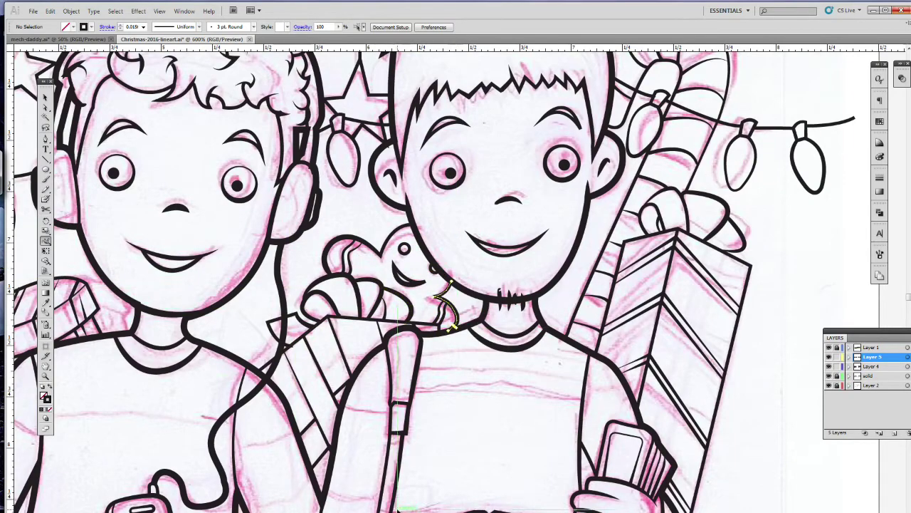
Step: Hide Layer 2, which holds the scanned sketch, with the whole line art in view
{"action": "key", "text": "z"}
{"action": "left_click", "coordinate": [559, 329], "text": "alt"}
{"action": "left_click", "coordinate": [559, 329], "text": "alt"}
{"action": "left_click", "coordinate": [559, 329], "text": "alt"}
{"action": "left_click", "coordinate": [559, 330], "text": "alt"}
{"action": "left_click", "coordinate": [828, 385]}
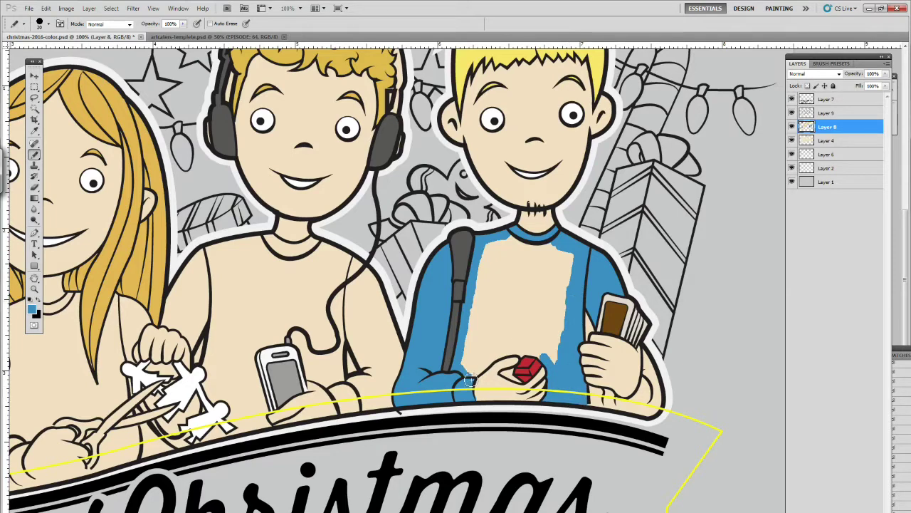
Step: In Photoshop, paint the rest of the yellow-haired man's sweater blue and touch up the red block and cuff edges
{"action": "mouse_move", "coordinate": [584, 379]}
{"action": "left_mouse_down"}
{"action": "mouse_move", "coordinate": [560, 259]}
{"action": "mouse_move", "coordinate": [564, 337]}
{"action": "mouse_move", "coordinate": [546, 335]}
{"action": "mouse_move", "coordinate": [540, 251]}
{"action": "mouse_move", "coordinate": [527, 276]}
{"action": "mouse_move", "coordinate": [524, 250]}
{"action": "mouse_move", "coordinate": [513, 244]}
{"action": "mouse_move", "coordinate": [478, 357]}
{"action": "left_mouse_up"}
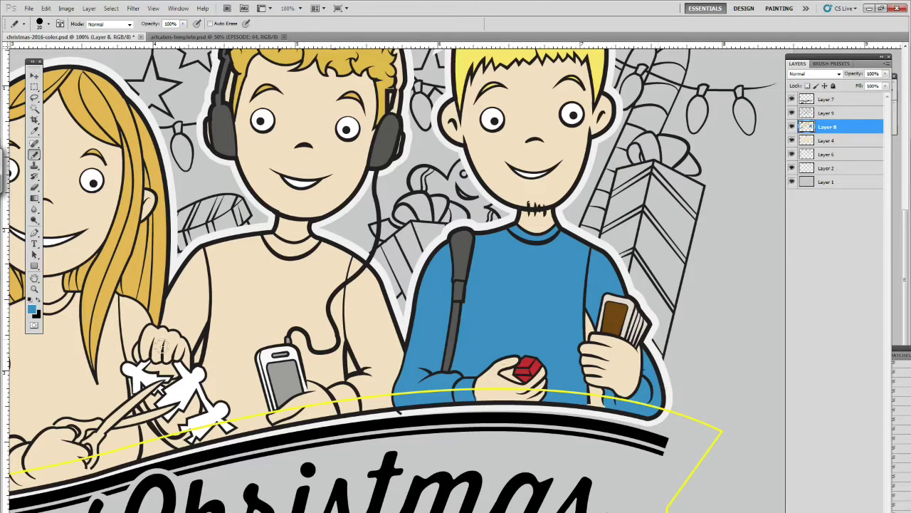
{"action": "key", "text": "z"}
{"action": "left_click", "coordinate": [475, 334]}
{"action": "left_click", "coordinate": [40, 155]}
{"action": "left_click", "coordinate": [484, 375], "text": "alt"}
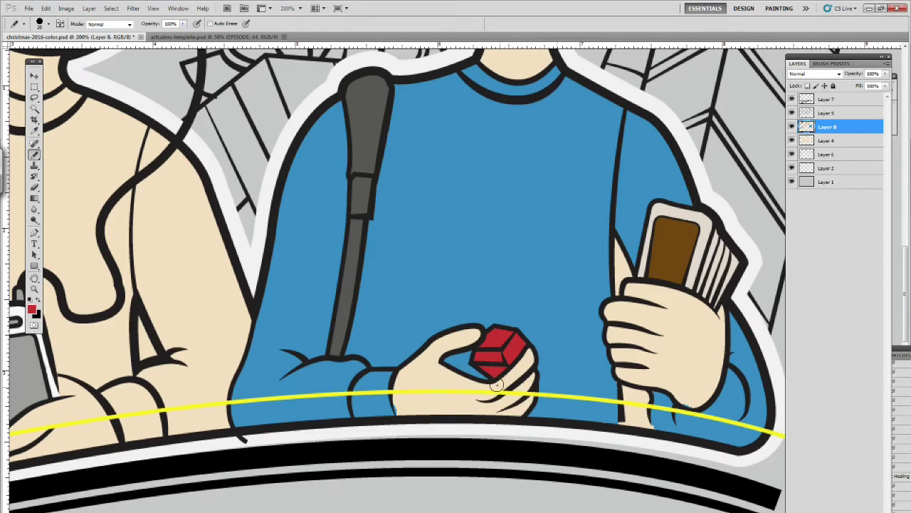
{"action": "key", "text": "d"}
{"action": "left_click", "coordinate": [385, 411], "text": "alt"}
Step: Choose a medium green as the foreground color
{"action": "left_click", "coordinate": [35, 291]}
{"action": "left_click", "coordinate": [473, 303], "text": "alt"}
{"action": "left_click", "coordinate": [473, 302], "text": "alt"}
{"action": "left_click", "coordinate": [474, 302]}
{"action": "left_click", "coordinate": [473, 303]}
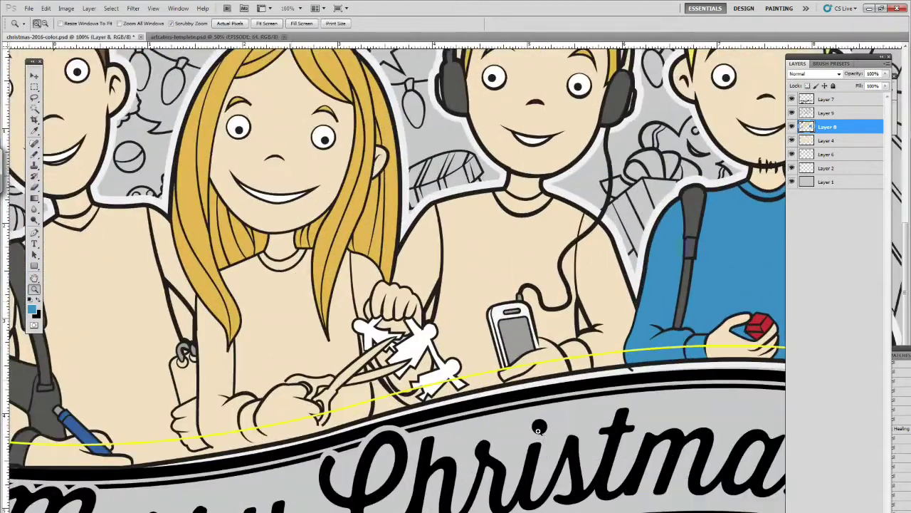
{"action": "left_click", "coordinate": [32, 309]}
{"action": "left_click", "coordinate": [538, 299]}
{"action": "left_click", "coordinate": [491, 271]}
{"action": "left_click_drag", "start_coordinate": [547, 298], "coordinate": [546, 302]}
{"action": "left_click", "coordinate": [484, 245]}
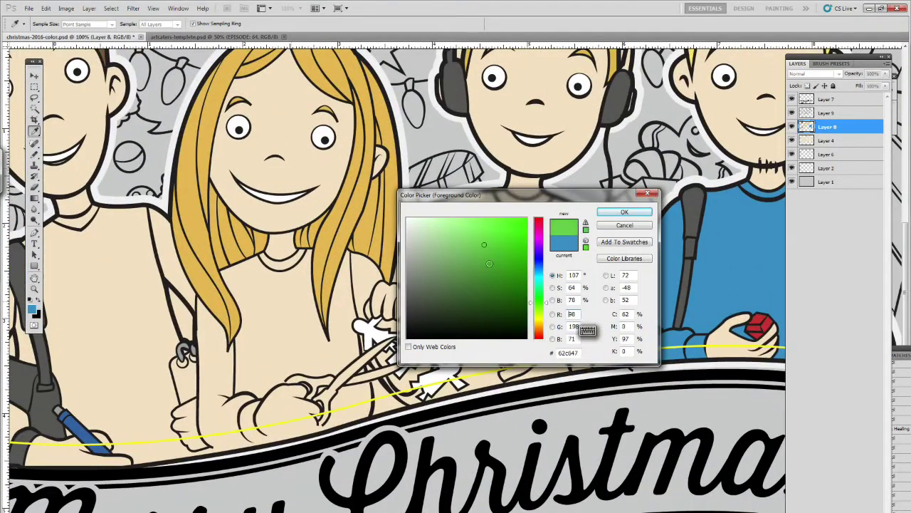
{"action": "left_click", "coordinate": [624, 212]}
Step: Paint the curly-haired man's sweater green around the phone, the headphone cord and the neckline
{"action": "left_click", "coordinate": [34, 153]}
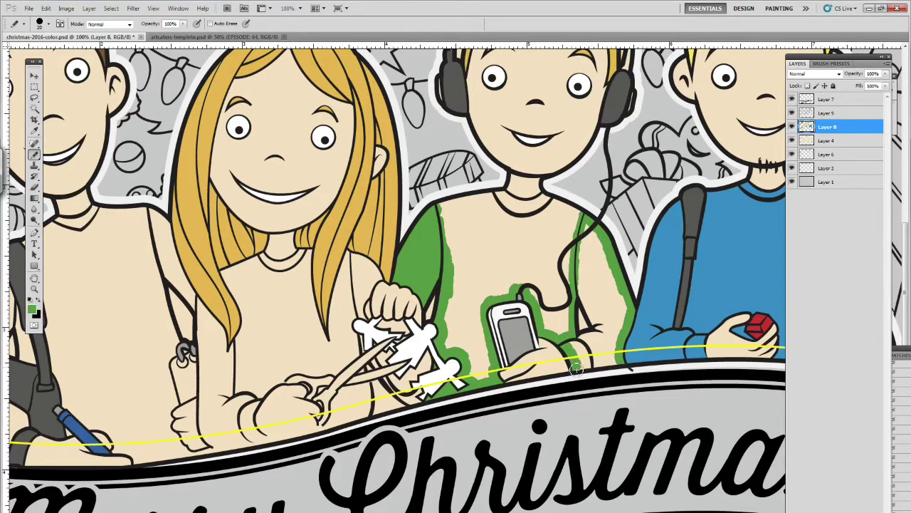
{"action": "left_click_drag", "start_coordinate": [583, 292], "coordinate": [595, 274]}
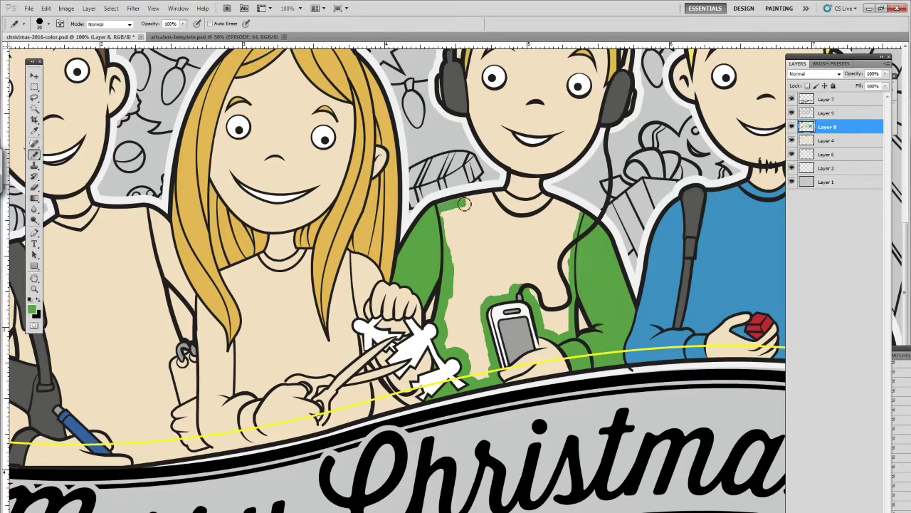
{"action": "left_click_drag", "start_coordinate": [541, 203], "coordinate": [577, 206]}
{"action": "key", "text": "e"}
{"action": "left_click", "coordinate": [36, 155]}
{"action": "mouse_move", "coordinate": [450, 218]}
{"action": "left_mouse_down"}
{"action": "mouse_move", "coordinate": [569, 229]}
{"action": "mouse_move", "coordinate": [451, 316]}
{"action": "mouse_move", "coordinate": [532, 230]}
{"action": "left_mouse_up"}
Step: Choose a muted purple as the foreground color
{"action": "scroll", "coordinate": [397, 278], "scroll_direction": "left", "scroll_amount": 5}
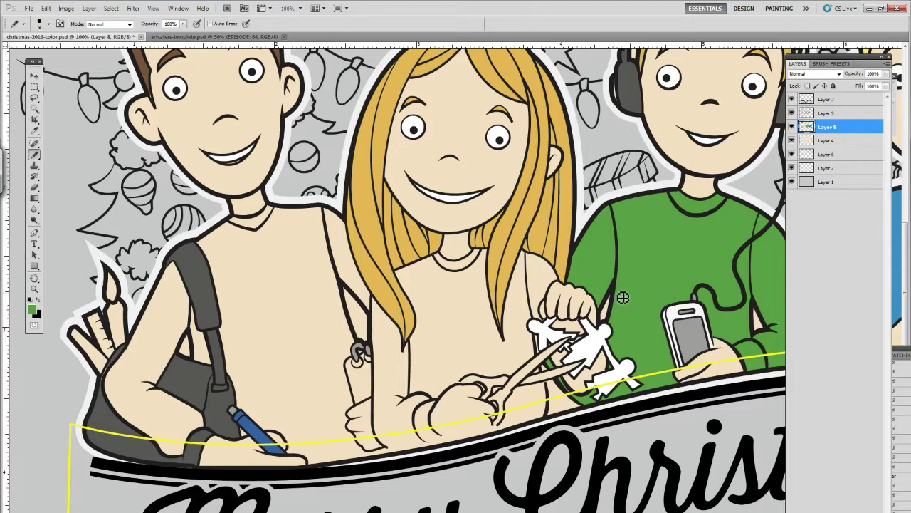
{"action": "left_click", "coordinate": [33, 308]}
{"action": "left_click", "coordinate": [550, 228]}
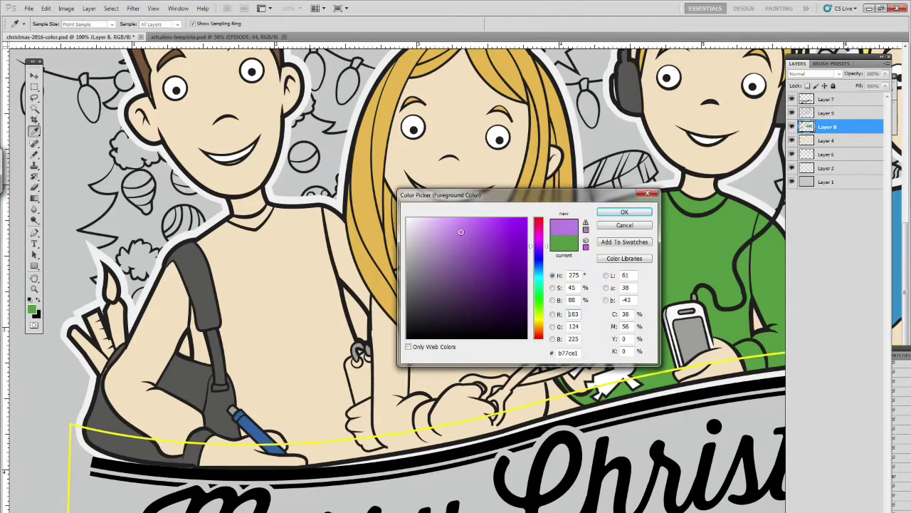
{"action": "left_click", "coordinate": [625, 219]}
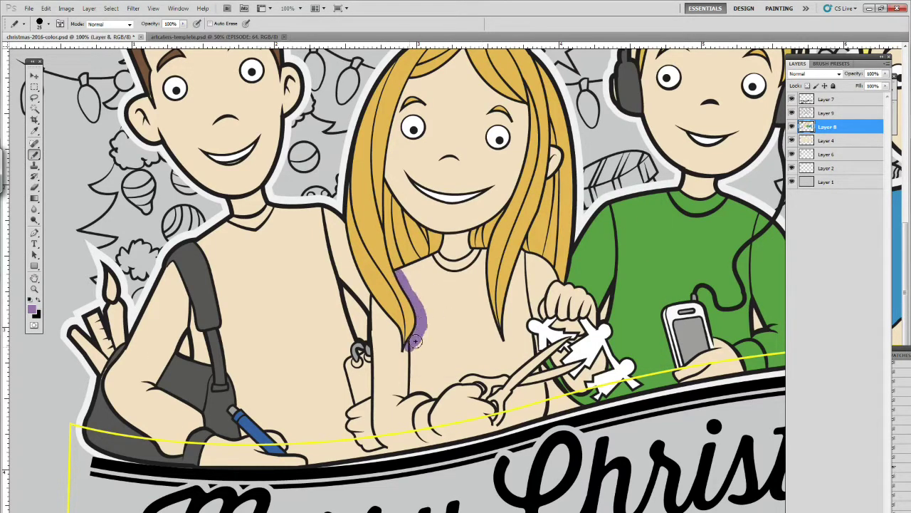
Step: Paint the girl's sweater and both sleeves purple, working around her hair, hands and scissors
{"action": "mouse_move", "coordinate": [433, 274]}
{"action": "left_mouse_down"}
{"action": "mouse_move", "coordinate": [462, 315]}
{"action": "mouse_move", "coordinate": [435, 395]}
{"action": "mouse_move", "coordinate": [454, 380]}
{"action": "mouse_move", "coordinate": [496, 372]}
{"action": "mouse_move", "coordinate": [461, 363]}
{"action": "mouse_move", "coordinate": [403, 368]}
{"action": "left_mouse_up"}
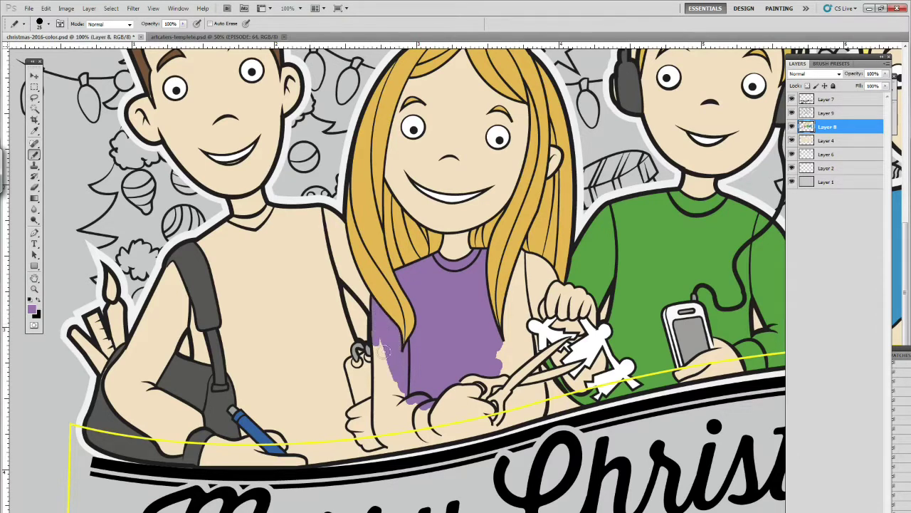
{"action": "left_click_drag", "start_coordinate": [424, 425], "coordinate": [403, 409]}
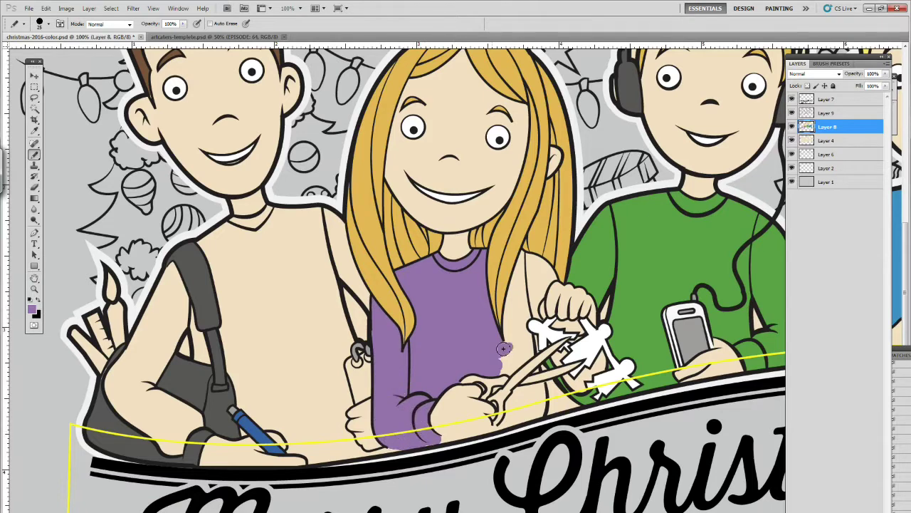
{"action": "mouse_move", "coordinate": [509, 324]}
{"action": "left_mouse_down"}
{"action": "mouse_move", "coordinate": [526, 257]}
{"action": "mouse_move", "coordinate": [550, 277]}
{"action": "mouse_move", "coordinate": [524, 333]}
{"action": "mouse_move", "coordinate": [526, 298]}
{"action": "left_mouse_up"}
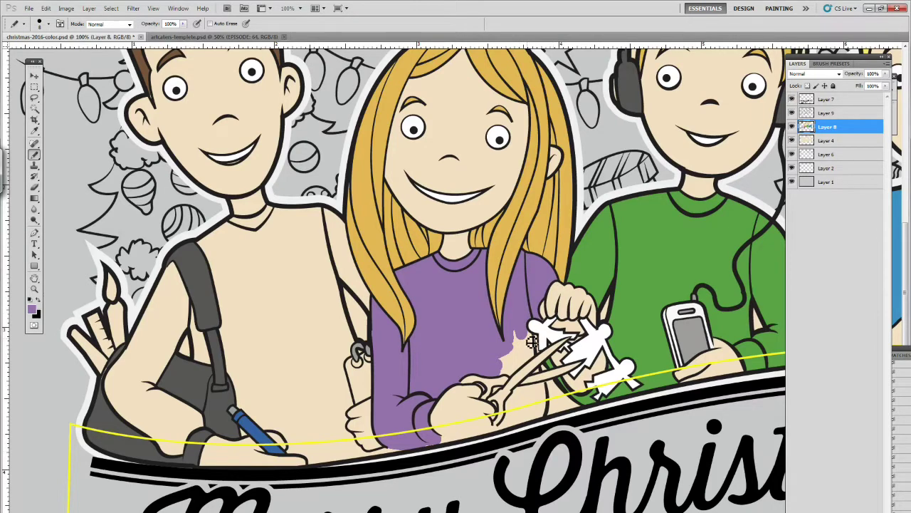
{"action": "mouse_move", "coordinate": [539, 341]}
{"action": "left_mouse_down"}
{"action": "mouse_move", "coordinate": [516, 379]}
{"action": "mouse_move", "coordinate": [537, 342]}
{"action": "mouse_move", "coordinate": [530, 344]}
{"action": "left_mouse_up"}
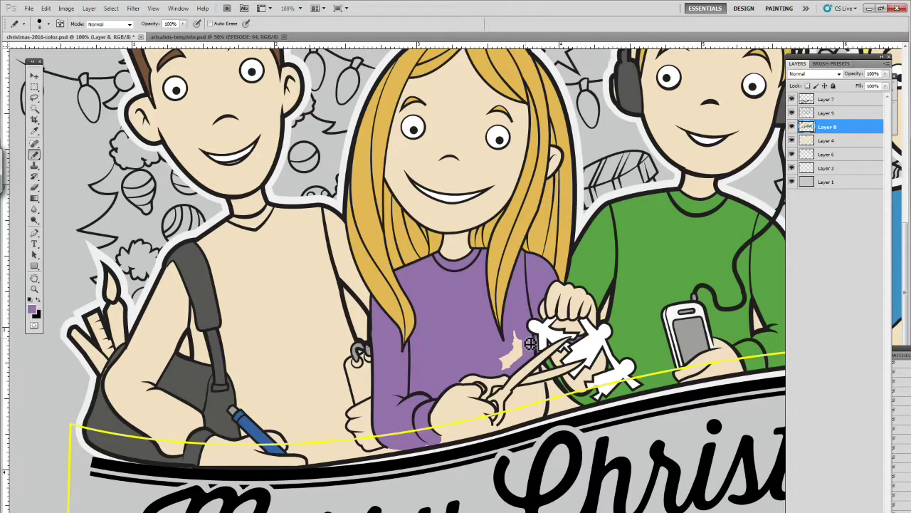
{"action": "mouse_move", "coordinate": [531, 343]}
{"action": "left_mouse_down"}
{"action": "mouse_move", "coordinate": [514, 340]}
{"action": "mouse_move", "coordinate": [522, 347]}
{"action": "left_mouse_up"}
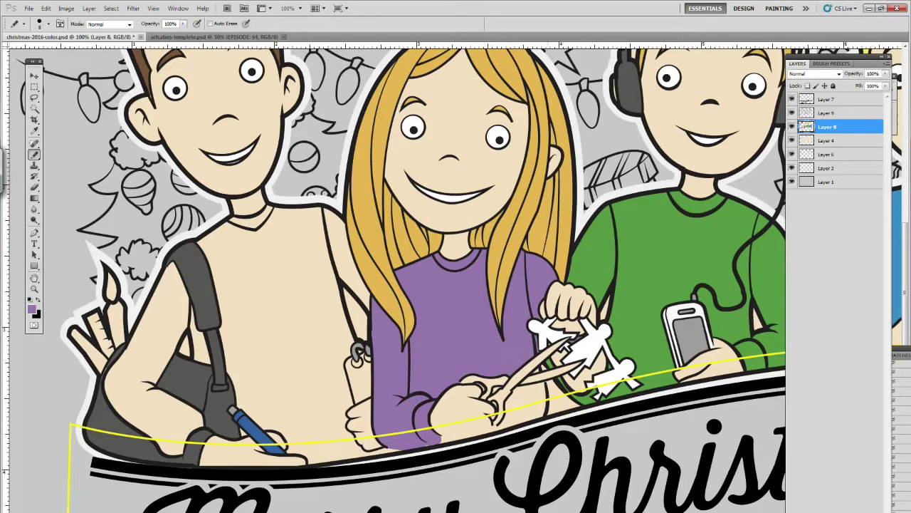
{"action": "mouse_move", "coordinate": [488, 391]}
{"action": "left_mouse_down"}
{"action": "mouse_move", "coordinate": [501, 432]}
{"action": "mouse_move", "coordinate": [541, 399]}
{"action": "mouse_move", "coordinate": [548, 413]}
{"action": "mouse_move", "coordinate": [520, 402]}
{"action": "mouse_move", "coordinate": [526, 407]}
{"action": "mouse_move", "coordinate": [437, 447]}
{"action": "left_mouse_up"}
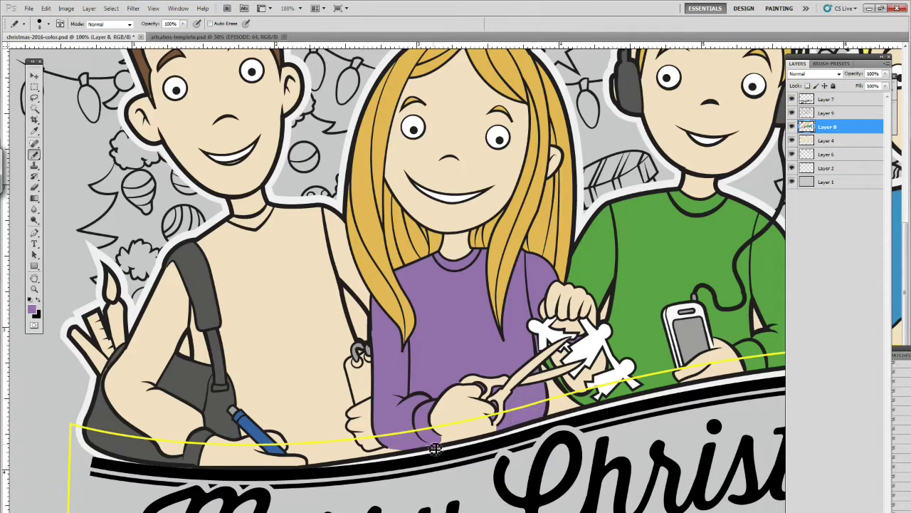
Step: Paint the gaps around the cut-out paper dolls using the green and purple sampled from the neighboring sweaters
{"action": "left_click", "coordinate": [620, 341], "text": "alt"}
{"action": "left_click", "coordinate": [518, 344], "text": "alt"}
{"action": "mouse_move", "coordinate": [568, 355]}
{"action": "left_mouse_down"}
{"action": "mouse_move", "coordinate": [581, 374]}
{"action": "mouse_move", "coordinate": [578, 390]}
{"action": "mouse_move", "coordinate": [608, 373]}
{"action": "left_mouse_up"}
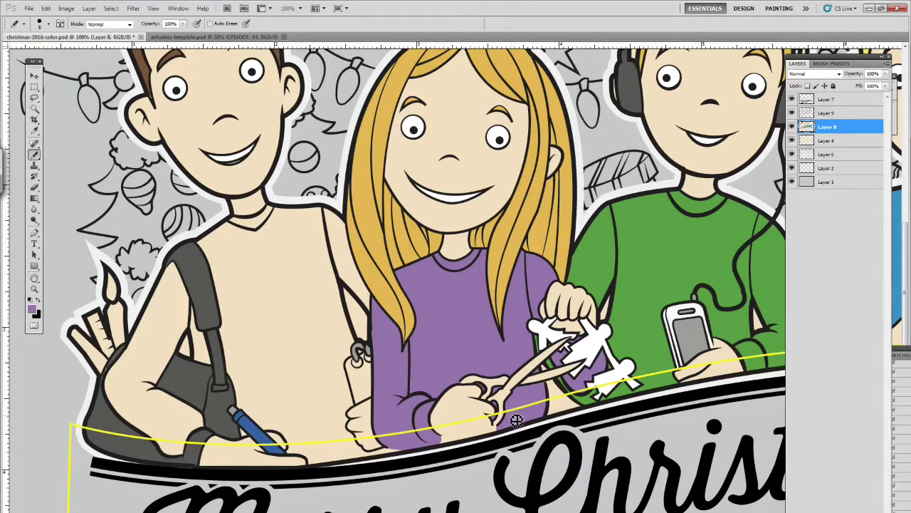
{"action": "key", "text": "z"}
{"action": "left_click", "coordinate": [358, 270], "text": "alt"}
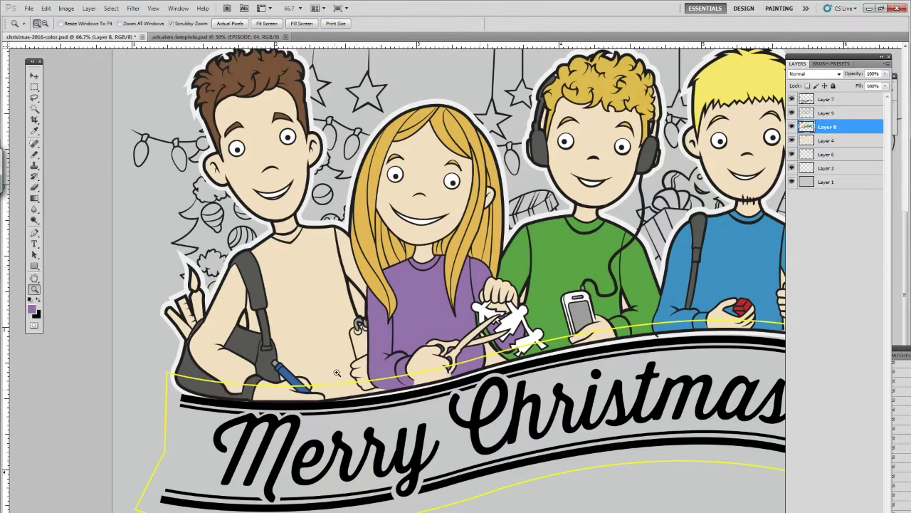
Step: Choose a medium-dark gray as the foreground color
{"action": "left_click", "coordinate": [33, 309]}
{"action": "left_click_drag", "start_coordinate": [540, 322], "coordinate": [541, 271]}
{"action": "left_click_drag", "start_coordinate": [539, 302], "coordinate": [540, 326]}
{"action": "left_click", "coordinate": [540, 229]}
{"action": "left_click", "coordinate": [418, 283]}
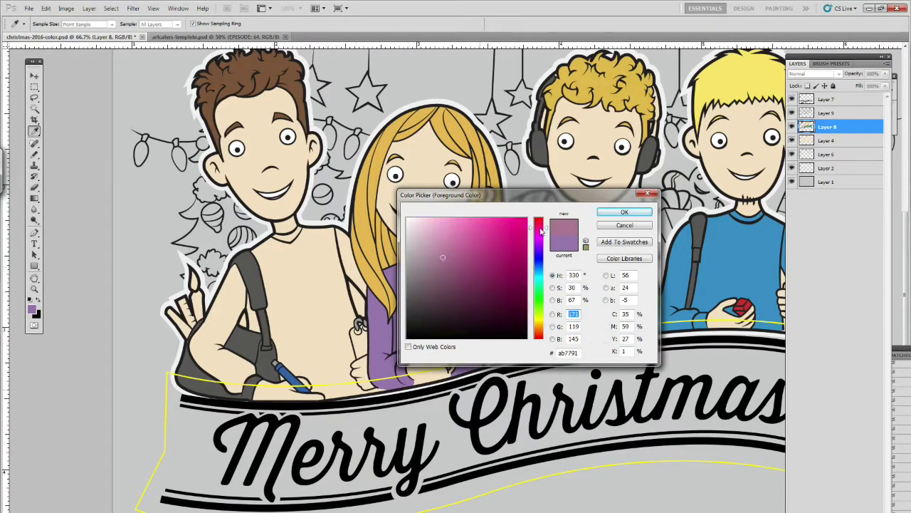
{"action": "left_click", "coordinate": [624, 213]}
{"action": "left_click", "coordinate": [521, 242]}
{"action": "left_click", "coordinate": [268, 294]}
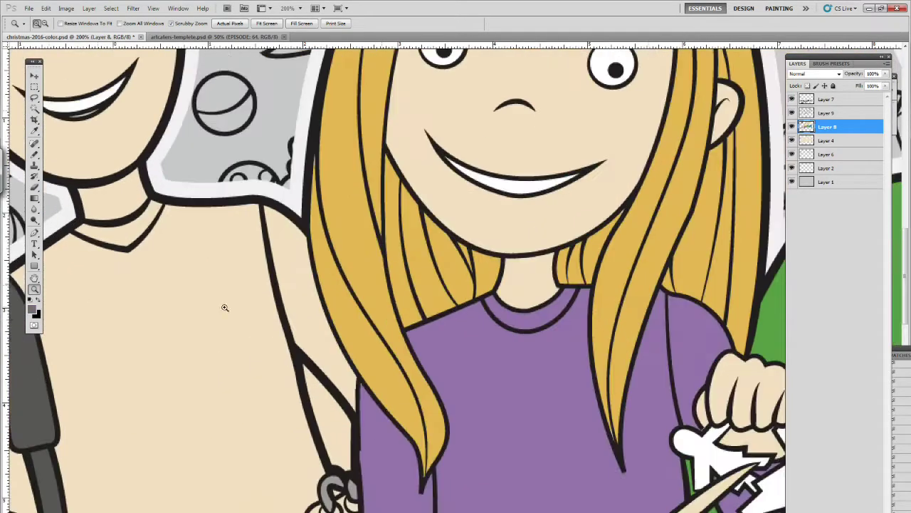
{"action": "key", "text": "ctrl+0"}
{"action": "key", "text": "w"}
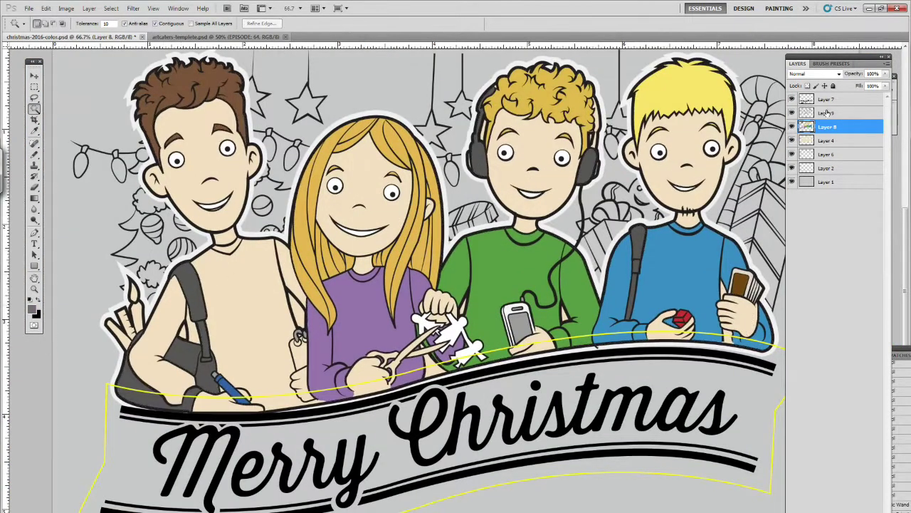
{"action": "left_click", "coordinate": [828, 114]}
{"action": "left_click", "coordinate": [377, 375]}
{"action": "left_click", "coordinate": [828, 127]}
{"action": "key", "text": "ctrl+d"}
Step: Choose a light gray and paint the brown-haired man's sweater and sleeves, working around the bag strap, collar and hand
{"action": "key", "text": "b"}
{"action": "mouse_move", "coordinate": [155, 348]}
{"action": "left_mouse_down"}
{"action": "mouse_move", "coordinate": [177, 327]}
{"action": "mouse_move", "coordinate": [166, 306]}
{"action": "mouse_move", "coordinate": [155, 386]}
{"action": "mouse_move", "coordinate": [189, 399]}
{"action": "mouse_move", "coordinate": [199, 392]}
{"action": "mouse_move", "coordinate": [167, 367]}
{"action": "mouse_move", "coordinate": [175, 312]}
{"action": "mouse_move", "coordinate": [154, 377]}
{"action": "mouse_move", "coordinate": [189, 395]}
{"action": "mouse_move", "coordinate": [191, 317]}
{"action": "left_mouse_up"}
{"action": "left_click", "coordinate": [32, 309]}
{"action": "left_click", "coordinate": [410, 246]}
{"action": "left_click", "coordinate": [620, 214]}
{"action": "mouse_move", "coordinate": [225, 393]}
{"action": "left_mouse_down"}
{"action": "mouse_move", "coordinate": [217, 350]}
{"action": "mouse_move", "coordinate": [210, 275]}
{"action": "left_mouse_up"}
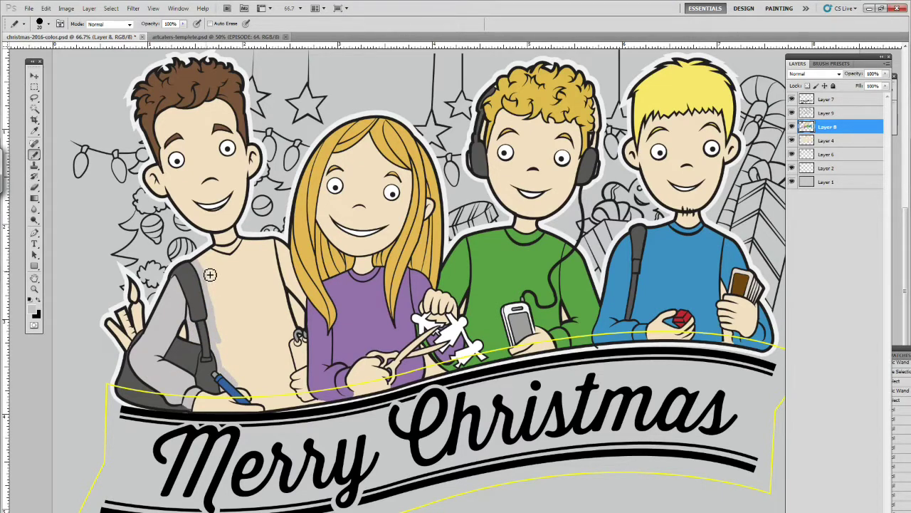
{"action": "mouse_move", "coordinate": [210, 275]}
{"action": "left_mouse_down"}
{"action": "mouse_move", "coordinate": [220, 252]}
{"action": "mouse_move", "coordinate": [248, 246]}
{"action": "mouse_move", "coordinate": [289, 257]}
{"action": "mouse_move", "coordinate": [307, 302]}
{"action": "mouse_move", "coordinate": [289, 273]}
{"action": "mouse_move", "coordinate": [273, 279]}
{"action": "mouse_move", "coordinate": [294, 326]}
{"action": "mouse_move", "coordinate": [296, 371]}
{"action": "mouse_move", "coordinate": [273, 270]}
{"action": "left_mouse_up"}
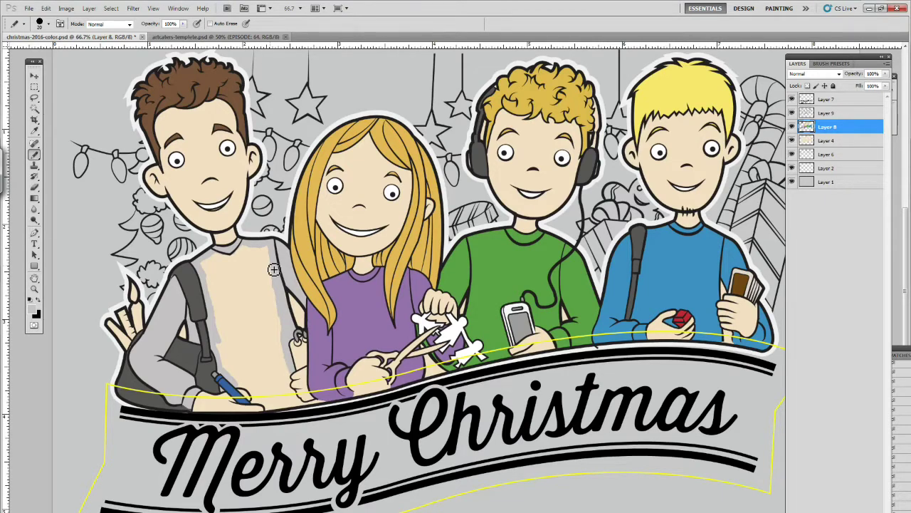
{"action": "mouse_move", "coordinate": [242, 386]}
{"action": "left_mouse_down"}
{"action": "mouse_move", "coordinate": [257, 404]}
{"action": "mouse_move", "coordinate": [306, 407]}
{"action": "mouse_move", "coordinate": [291, 379]}
{"action": "mouse_move", "coordinate": [293, 400]}
{"action": "mouse_move", "coordinate": [324, 405]}
{"action": "mouse_move", "coordinate": [290, 386]}
{"action": "mouse_move", "coordinate": [274, 276]}
{"action": "mouse_move", "coordinate": [243, 256]}
{"action": "mouse_move", "coordinate": [210, 266]}
{"action": "mouse_move", "coordinate": [234, 373]}
{"action": "mouse_move", "coordinate": [282, 373]}
{"action": "mouse_move", "coordinate": [262, 387]}
{"action": "mouse_move", "coordinate": [279, 378]}
{"action": "mouse_move", "coordinate": [275, 327]}
{"action": "mouse_move", "coordinate": [220, 264]}
{"action": "mouse_move", "coordinate": [245, 270]}
{"action": "mouse_move", "coordinate": [264, 325]}
{"action": "mouse_move", "coordinate": [240, 284]}
{"action": "mouse_move", "coordinate": [214, 266]}
{"action": "mouse_move", "coordinate": [229, 299]}
{"action": "left_mouse_up"}
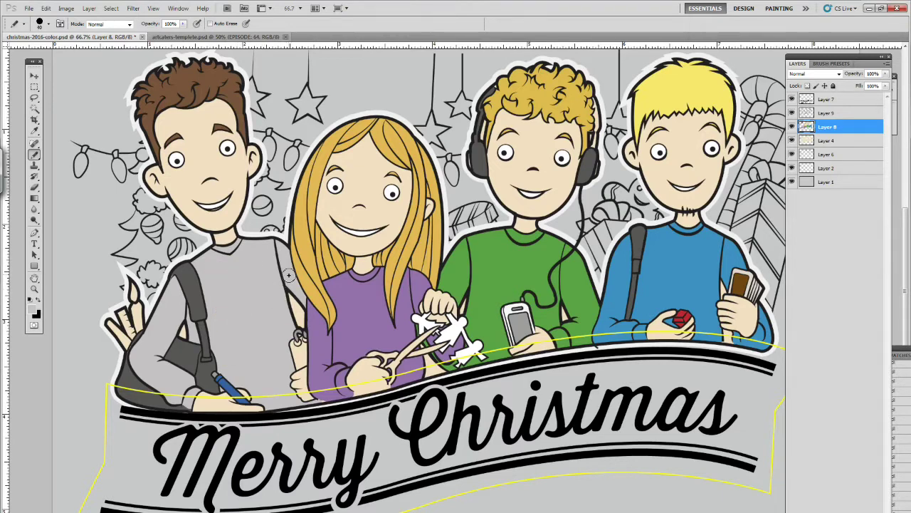
Step: Choose a grayish tan and paint the spiral-bound pad held between the brown-haired man and the girl
{"action": "left_click", "coordinate": [33, 309]}
{"action": "left_click", "coordinate": [539, 330]}
{"action": "mouse_move", "coordinate": [440, 251]}
{"action": "left_mouse_down"}
{"action": "mouse_move", "coordinate": [443, 236]}
{"action": "mouse_move", "coordinate": [445, 250]}
{"action": "left_mouse_up"}
{"action": "left_click", "coordinate": [624, 212]}
{"action": "scroll", "coordinate": [313, 354], "scroll_direction": "up", "scroll_amount": 1}
{"action": "mouse_move", "coordinate": [282, 343]}
{"action": "left_mouse_down"}
{"action": "mouse_move", "coordinate": [291, 343]}
{"action": "mouse_move", "coordinate": [294, 377]}
{"action": "mouse_move", "coordinate": [301, 362]}
{"action": "left_mouse_up"}
{"action": "left_click", "coordinate": [298, 334], "text": "alt"}
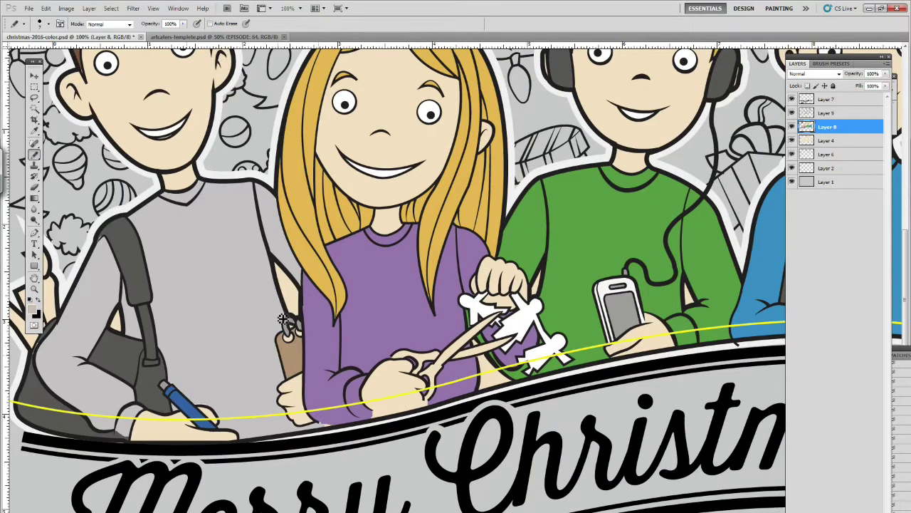
{"action": "left_click", "coordinate": [112, 232], "text": "alt"}
{"action": "left_click", "coordinate": [44, 347], "text": "alt"}
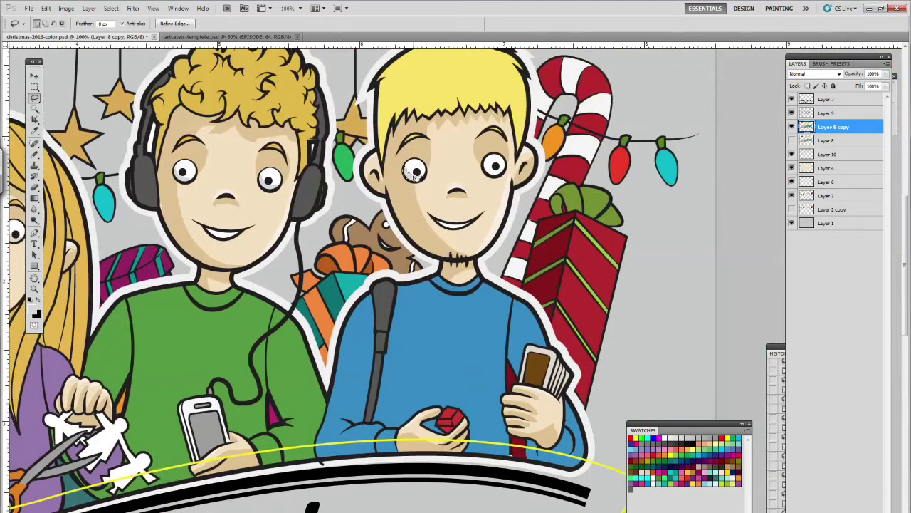
Step: Lasso the shadow area of the short-haired blond man's eye and fill it with the shading color
{"action": "left_click_drag", "start_coordinate": [487, 158], "coordinate": [492, 173]}
{"action": "key", "text": "alt+BackSpace"}
Step: Sample the short-haired blond man's hair yellow and lighten it to a pale yellow foreground color for highlights
{"action": "left_click_drag", "start_coordinate": [906, 267], "coordinate": [906, 236]}
{"action": "key", "text": "i"}
{"action": "left_click", "coordinate": [449, 171]}
{"action": "left_click", "coordinate": [33, 309]}
{"action": "left_click", "coordinate": [442, 219]}
{"action": "left_click", "coordinate": [625, 212]}
{"action": "key", "text": "l"}
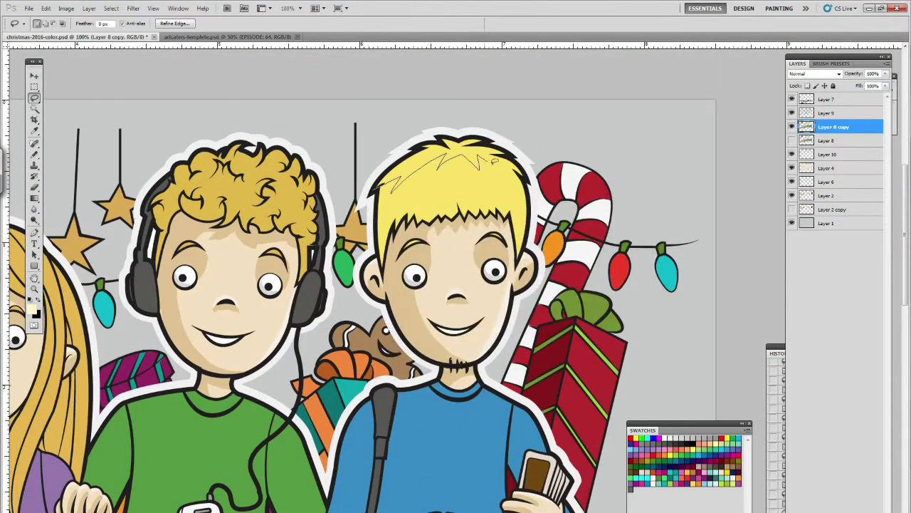
Step: Add jagged pale yellow highlights along the crown, side and fringe of the short-haired blond man's hair
{"action": "left_click_drag", "start_coordinate": [417, 145], "coordinate": [375, 190]}
{"action": "key", "text": "alt+BackSpace"}
{"action": "key", "text": "ctrl+d"}
{"action": "left_click_drag", "start_coordinate": [526, 180], "coordinate": [528, 183]}
{"action": "key", "text": "alt+BackSpace"}
{"action": "key", "text": "ctrl+d"}
{"action": "left_click_drag", "start_coordinate": [470, 200], "coordinate": [465, 216]}
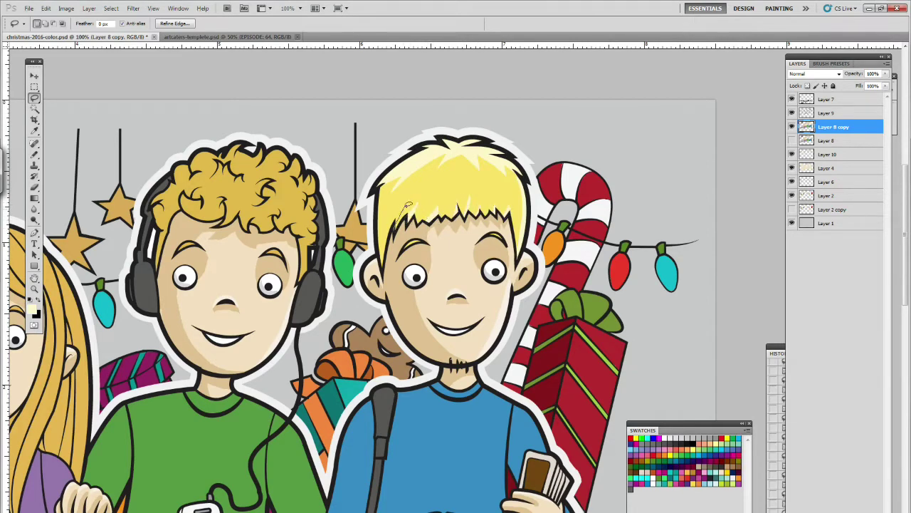
Step: Lasso highlight shapes on the upper curls of the man with headphones and fill them with light golden yellow
{"action": "left_click_drag", "start_coordinate": [446, 210], "coordinate": [605, 210]}
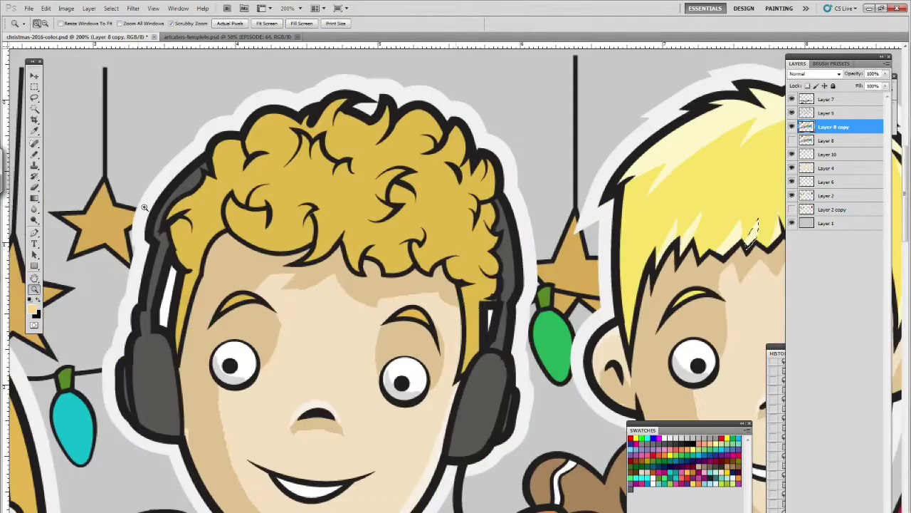
{"action": "left_click_drag", "start_coordinate": [233, 132], "coordinate": [220, 174]}
{"action": "left_click_drag", "start_coordinate": [272, 123], "coordinate": [247, 154]}
{"action": "key", "text": "alt+BackSpace"}
{"action": "mouse_move", "coordinate": [311, 109]}
{"action": "left_mouse_down"}
{"action": "mouse_move", "coordinate": [306, 127]}
{"action": "mouse_move", "coordinate": [437, 136]}
{"action": "mouse_move", "coordinate": [383, 143]}
{"action": "left_mouse_up"}
{"action": "key", "text": "alt+BackSpace"}
{"action": "key", "text": "alt+BackSpace"}
{"action": "key", "text": "alt+BackSpace"}
{"action": "mouse_move", "coordinate": [449, 131]}
{"action": "left_mouse_down"}
{"action": "mouse_move", "coordinate": [432, 151]}
{"action": "mouse_move", "coordinate": [451, 128]}
{"action": "left_mouse_up"}
{"action": "key", "text": "alt+BackSpace"}
{"action": "left_click_drag", "start_coordinate": [433, 165], "coordinate": [448, 166]}
{"action": "key", "text": "alt+BackSpace"}
{"action": "key", "text": "ctrl+d"}
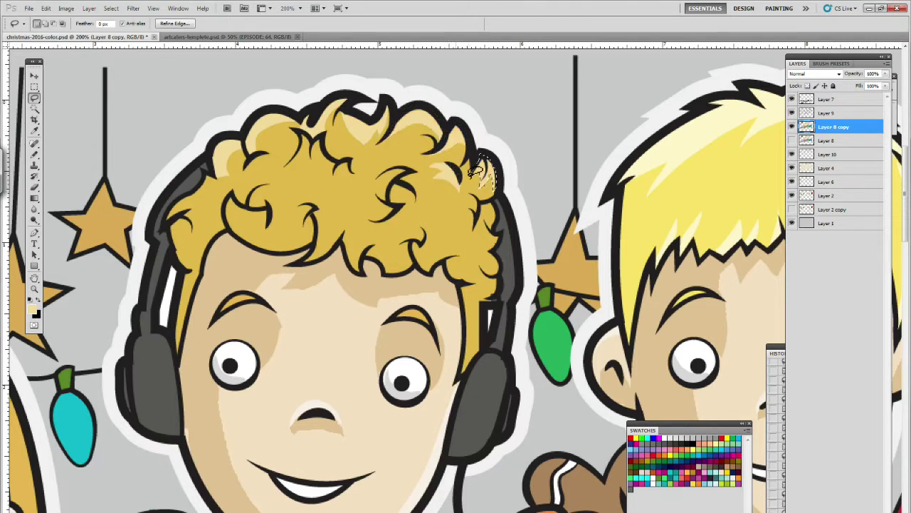
Step: Fill light golden highlights on the central and side curls of the man with headphones
{"action": "mouse_move", "coordinate": [316, 135]}
{"action": "left_mouse_down"}
{"action": "mouse_move", "coordinate": [340, 175]}
{"action": "mouse_move", "coordinate": [312, 154]}
{"action": "left_mouse_up"}
{"action": "key", "text": "alt+BackSpace"}
{"action": "mouse_move", "coordinate": [231, 193]}
{"action": "left_mouse_down"}
{"action": "mouse_move", "coordinate": [283, 217]}
{"action": "mouse_move", "coordinate": [227, 214]}
{"action": "left_mouse_up"}
{"action": "key", "text": "alt+BackSpace"}
{"action": "left_click_drag", "start_coordinate": [469, 191], "coordinate": [498, 250]}
{"action": "key", "text": "alt+BackSpace"}
{"action": "key", "text": "alt+BackSpace"}
{"action": "key", "text": "alt+BackSpace"}
Step: Fill light golden highlights on the lower fringe curls and the sideburn beside the headphone of the curly-haired man
{"action": "left_click_drag", "start_coordinate": [430, 272], "coordinate": [461, 251]}
{"action": "key", "text": "alt+BackSpace"}
{"action": "left_click_drag", "start_coordinate": [402, 241], "coordinate": [408, 243]}
{"action": "key", "text": "alt+BackSpace"}
{"action": "mouse_move", "coordinate": [344, 236]}
{"action": "left_mouse_down"}
{"action": "mouse_move", "coordinate": [343, 220]}
{"action": "mouse_move", "coordinate": [363, 268]}
{"action": "left_mouse_up"}
{"action": "key", "text": "alt+BackSpace"}
{"action": "key", "text": "alt+BackSpace"}
{"action": "left_click_drag", "start_coordinate": [407, 244], "coordinate": [388, 268]}
{"action": "key", "text": "alt+BackSpace"}
{"action": "left_click_drag", "start_coordinate": [481, 275], "coordinate": [497, 257]}
{"action": "key", "text": "alt+BackSpace"}
{"action": "left_click_drag", "start_coordinate": [467, 368], "coordinate": [464, 368]}
{"action": "key", "text": "alt+BackSpace"}
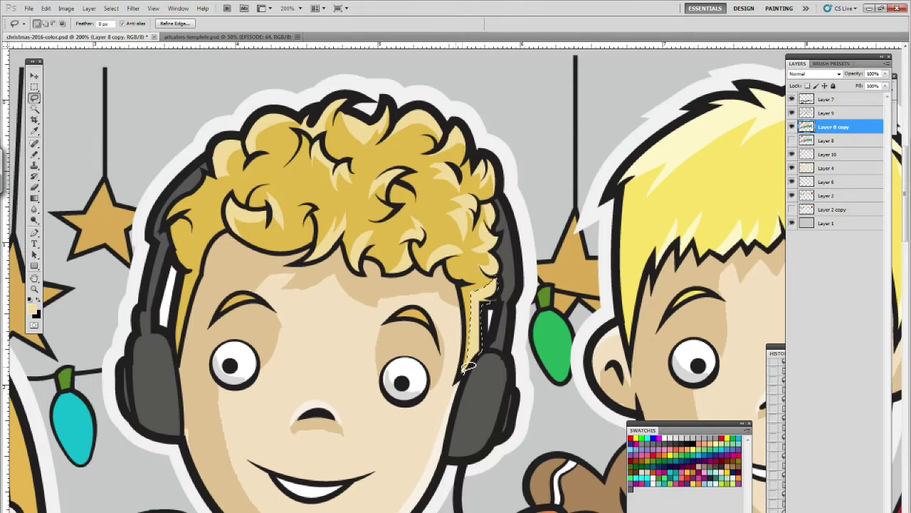
{"action": "key", "text": "ctrl+d"}
{"action": "key", "text": "z"}
{"action": "mouse_move", "coordinate": [526, 354]}
{"action": "left_mouse_down"}
{"action": "mouse_move", "coordinate": [337, 416]}
{"action": "mouse_move", "coordinate": [425, 446]}
{"action": "left_mouse_up"}
{"action": "left_click_drag", "start_coordinate": [492, 384], "coordinate": [369, 345]}
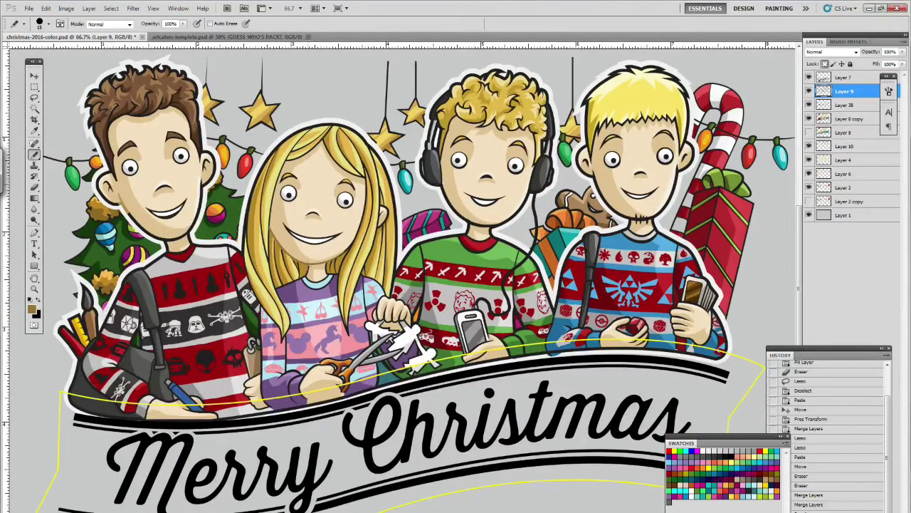
Step: Recolor the black skin outlines of the girl's and brown-haired man's faces, ears, mouth and hand with brown on Layer 9
{"action": "left_click_drag", "start_coordinate": [329, 257], "coordinate": [328, 273]}
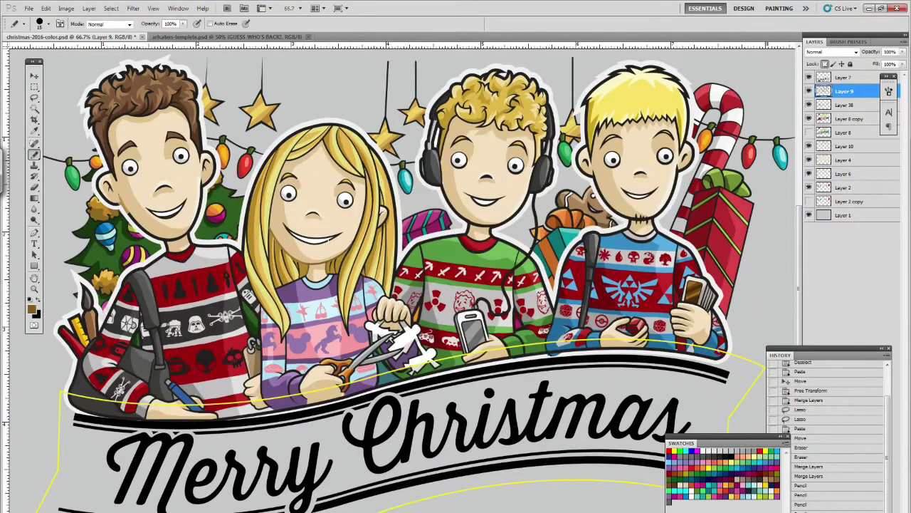
{"action": "mouse_move", "coordinate": [129, 214]}
{"action": "left_mouse_down"}
{"action": "mouse_move", "coordinate": [102, 196]}
{"action": "mouse_move", "coordinate": [112, 172]}
{"action": "left_mouse_up"}
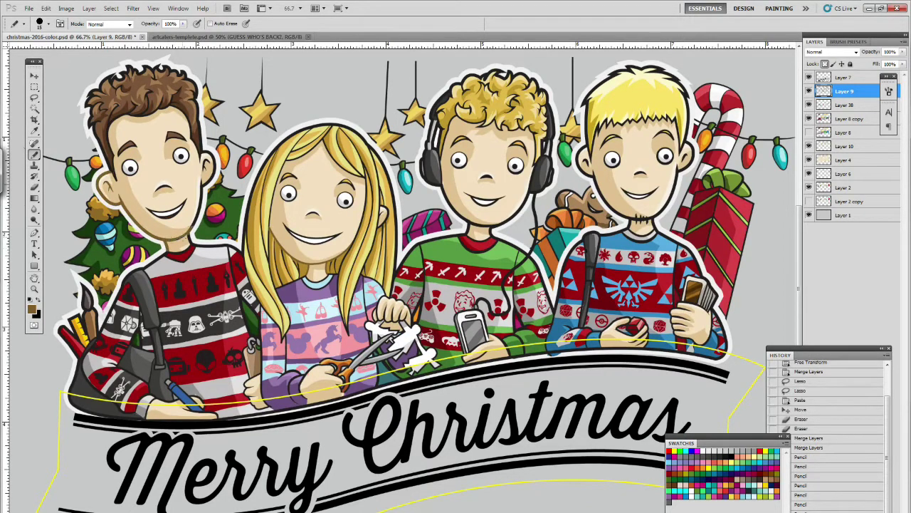
{"action": "left_click_drag", "start_coordinate": [205, 153], "coordinate": [203, 186]}
{"action": "left_click_drag", "start_coordinate": [205, 166], "coordinate": [209, 175]}
{"action": "left_click_drag", "start_coordinate": [156, 192], "coordinate": [186, 199]}
{"action": "left_click_drag", "start_coordinate": [154, 213], "coordinate": [183, 208]}
{"action": "mouse_move", "coordinate": [154, 398]}
{"action": "left_mouse_down"}
{"action": "mouse_move", "coordinate": [189, 403]}
{"action": "mouse_move", "coordinate": [180, 412]}
{"action": "left_mouse_up"}
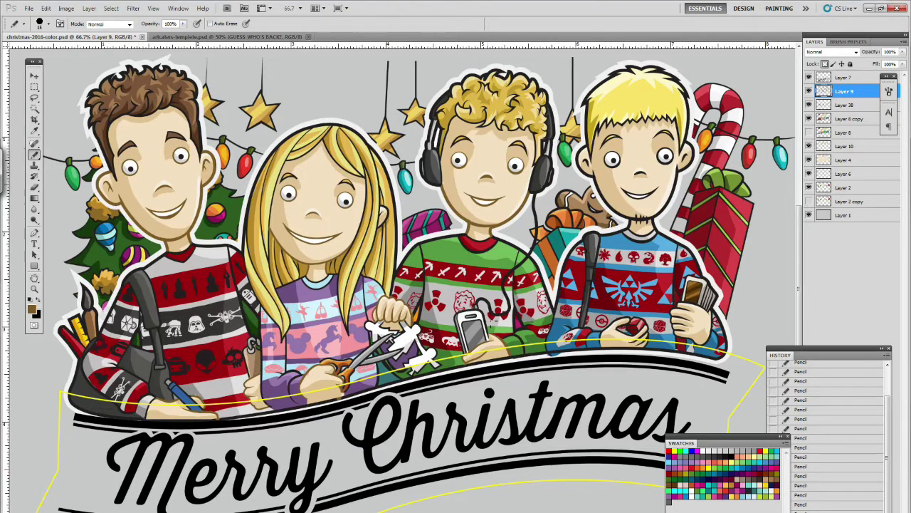
Step: Recolor the black outlines of the short-haired blond man's face and both ears with brown
{"action": "key", "text": "z"}
{"action": "left_click", "coordinate": [655, 176]}
{"action": "left_click", "coordinate": [655, 176]}
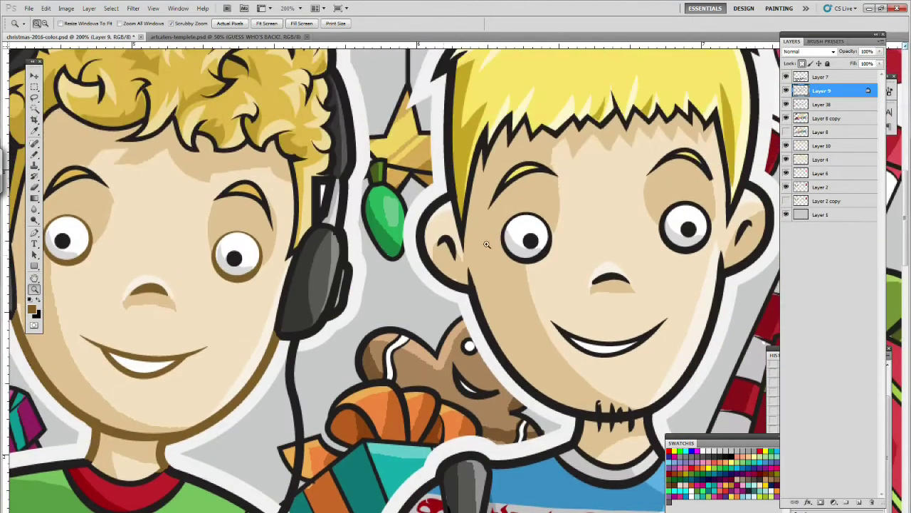
{"action": "mouse_move", "coordinate": [425, 196]}
{"action": "left_mouse_down"}
{"action": "mouse_move", "coordinate": [448, 282]}
{"action": "mouse_move", "coordinate": [630, 426]}
{"action": "mouse_move", "coordinate": [715, 258]}
{"action": "mouse_move", "coordinate": [712, 340]}
{"action": "left_mouse_up"}
{"action": "left_click_drag", "start_coordinate": [750, 222], "coordinate": [738, 244]}
{"action": "left_click_drag", "start_coordinate": [746, 184], "coordinate": [727, 273]}
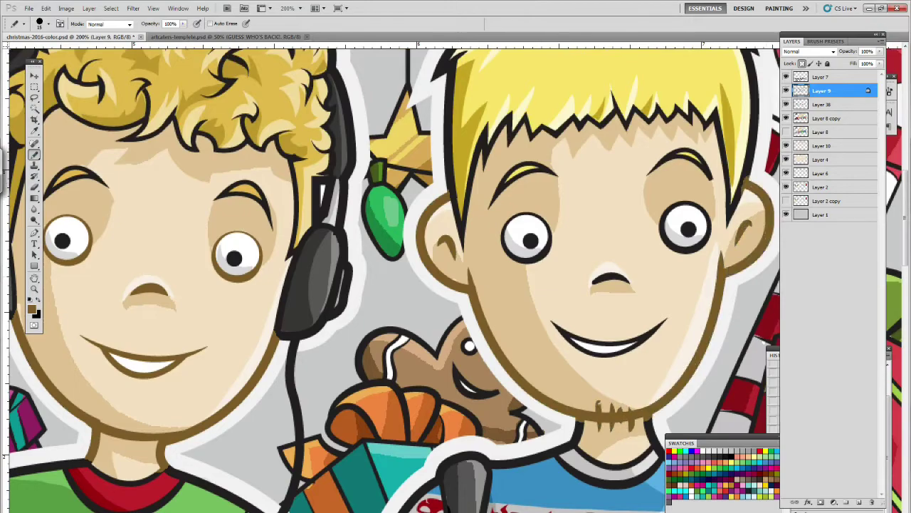
Step: Recolor the outlines of the short-haired blond man's mouth, nose and eyes with brown
{"action": "left_click_drag", "start_coordinate": [666, 320], "coordinate": [553, 323]}
{"action": "left_click_drag", "start_coordinate": [630, 282], "coordinate": [593, 282]}
{"action": "left_click_drag", "start_coordinate": [546, 251], "coordinate": [549, 246]}
{"action": "left_click_drag", "start_coordinate": [667, 247], "coordinate": [671, 248]}
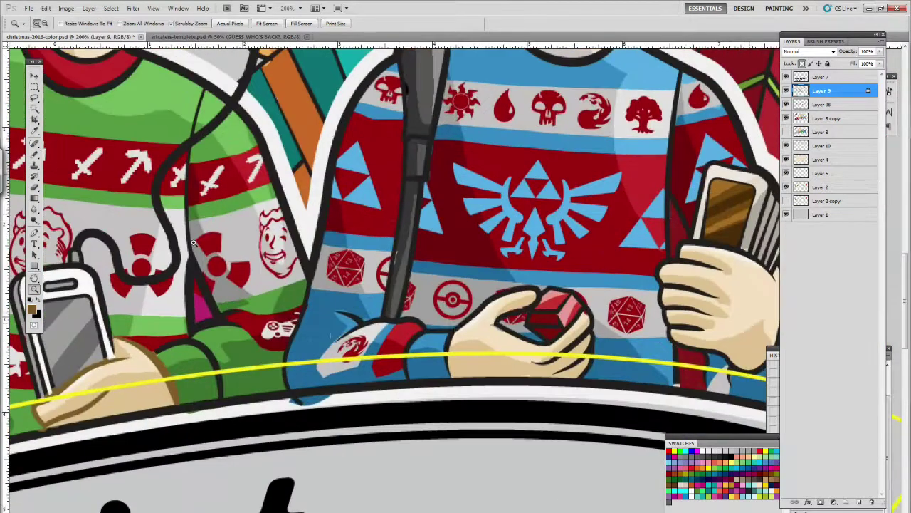
Step: Recolor the outlines of the short-haired blond man's hands holding the red die and the cards with brown
{"action": "mouse_move", "coordinate": [456, 329]}
{"action": "left_mouse_down"}
{"action": "mouse_move", "coordinate": [519, 289]}
{"action": "mouse_move", "coordinate": [560, 340]}
{"action": "mouse_move", "coordinate": [545, 361]}
{"action": "left_mouse_up"}
{"action": "mouse_move", "coordinate": [742, 367]}
{"action": "left_mouse_down"}
{"action": "mouse_move", "coordinate": [661, 304]}
{"action": "mouse_move", "coordinate": [658, 264]}
{"action": "mouse_move", "coordinate": [774, 274]}
{"action": "left_mouse_up"}
{"action": "scroll", "coordinate": [747, 299], "scroll_direction": "right", "scroll_amount": 5}
{"action": "left_click_drag", "start_coordinate": [435, 263], "coordinate": [423, 364]}
{"action": "left_click", "coordinate": [397, 322], "text": "alt"}
Step: Choose a dark olive yellow as the foreground color
{"action": "mouse_move", "coordinate": [250, 151]}
{"action": "left_mouse_down"}
{"action": "mouse_move", "coordinate": [676, 330]}
{"action": "mouse_move", "coordinate": [642, 327]}
{"action": "left_mouse_up"}
{"action": "left_click", "coordinate": [31, 308]}
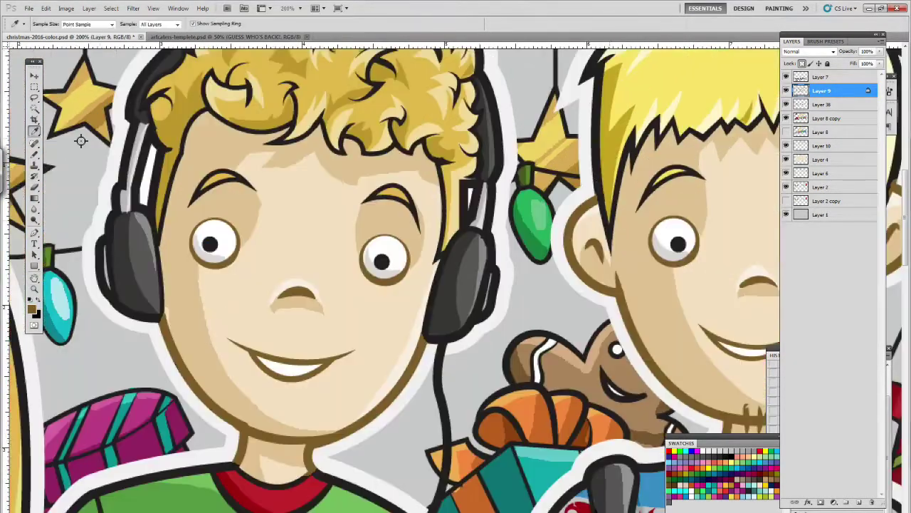
{"action": "left_click", "coordinate": [31, 308]}
{"action": "left_click_drag", "start_coordinate": [502, 261], "coordinate": [501, 265]}
{"action": "left_click", "coordinate": [624, 212]}
Step: Recolor the outlines of the short-haired blond man's hair and eyebrows with the dark olive yellow
{"action": "left_click", "coordinate": [34, 289]}
{"action": "left_click", "coordinate": [295, 359], "text": "alt"}
{"action": "left_click", "coordinate": [295, 359], "text": "alt"}
{"action": "left_click", "coordinate": [634, 203]}
{"action": "left_click", "coordinate": [37, 154]}
{"action": "mouse_move", "coordinate": [515, 225]}
{"action": "left_mouse_down"}
{"action": "mouse_move", "coordinate": [543, 212]}
{"action": "mouse_move", "coordinate": [494, 212]}
{"action": "left_mouse_up"}
{"action": "mouse_move", "coordinate": [494, 212]}
{"action": "left_mouse_down"}
{"action": "mouse_move", "coordinate": [529, 122]}
{"action": "mouse_move", "coordinate": [639, 148]}
{"action": "mouse_move", "coordinate": [627, 201]}
{"action": "left_mouse_up"}
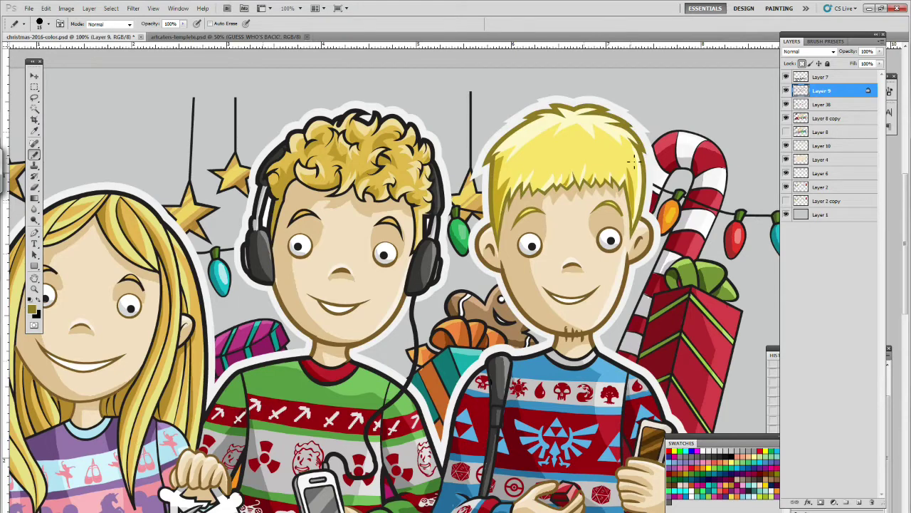
Step: Choose a dark golden brown as the foreground color for the curly hair outlines
{"action": "key", "text": "i"}
{"action": "left_click", "coordinate": [31, 309]}
{"action": "left_click", "coordinate": [106, 383]}
{"action": "left_click", "coordinate": [625, 211]}
{"action": "left_click", "coordinate": [31, 309]}
{"action": "left_click", "coordinate": [506, 281]}
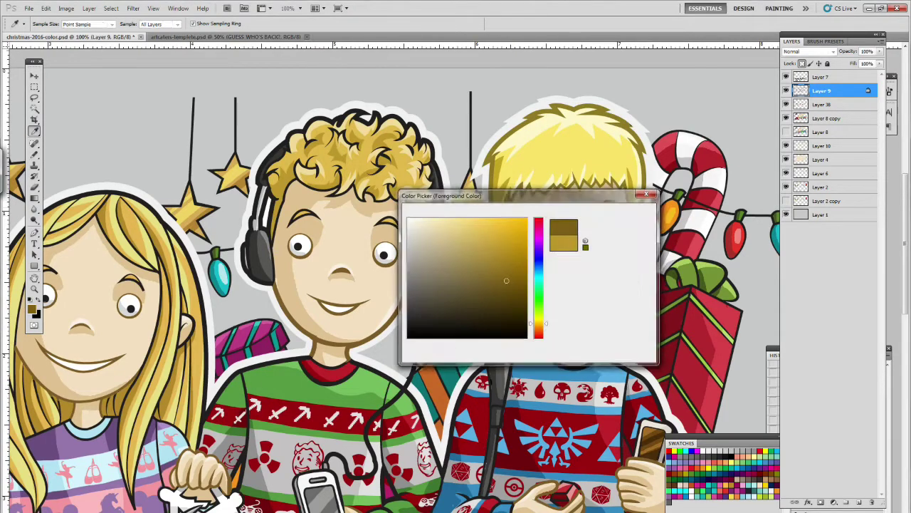
{"action": "left_click", "coordinate": [624, 212]}
Step: Recolor the outlines of the curly blond hair between the headphones with a dark golden brown
{"action": "left_click", "coordinate": [34, 154]}
{"action": "left_click_drag", "start_coordinate": [285, 194], "coordinate": [276, 220]}
{"action": "left_click", "coordinate": [32, 311]}
{"action": "mouse_move", "coordinate": [307, 147]}
{"action": "left_mouse_down"}
{"action": "mouse_move", "coordinate": [370, 113]}
{"action": "mouse_move", "coordinate": [430, 145]}
{"action": "left_mouse_up"}
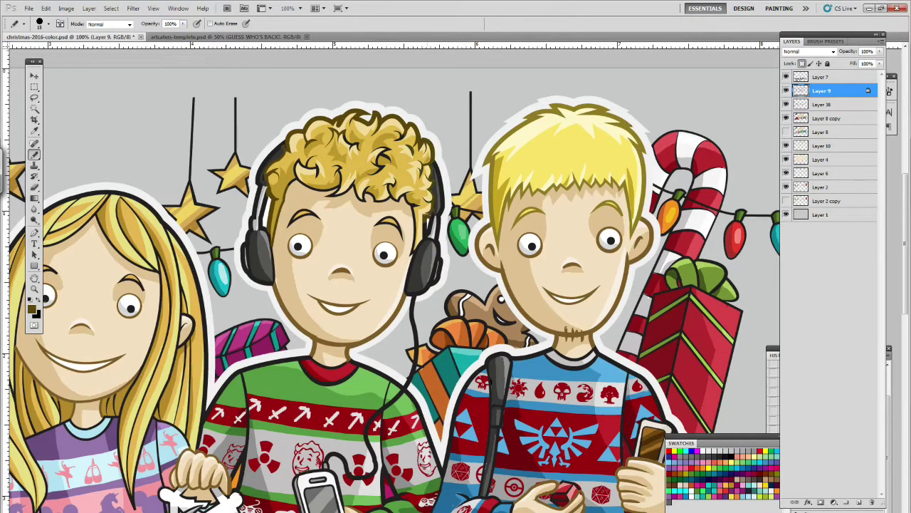
{"action": "mouse_move", "coordinate": [324, 170]}
{"action": "left_mouse_down"}
{"action": "mouse_move", "coordinate": [384, 158]}
{"action": "mouse_move", "coordinate": [361, 129]}
{"action": "left_mouse_up"}
Step: Set the foreground color to the dark gold 836014 for the girl's hair outlines
{"action": "scroll", "coordinate": [427, 284], "scroll_direction": "left", "scroll_amount": 5}
{"action": "left_click", "coordinate": [34, 130]}
{"action": "left_click", "coordinate": [31, 308]}
{"action": "left_click", "coordinate": [509, 276]}
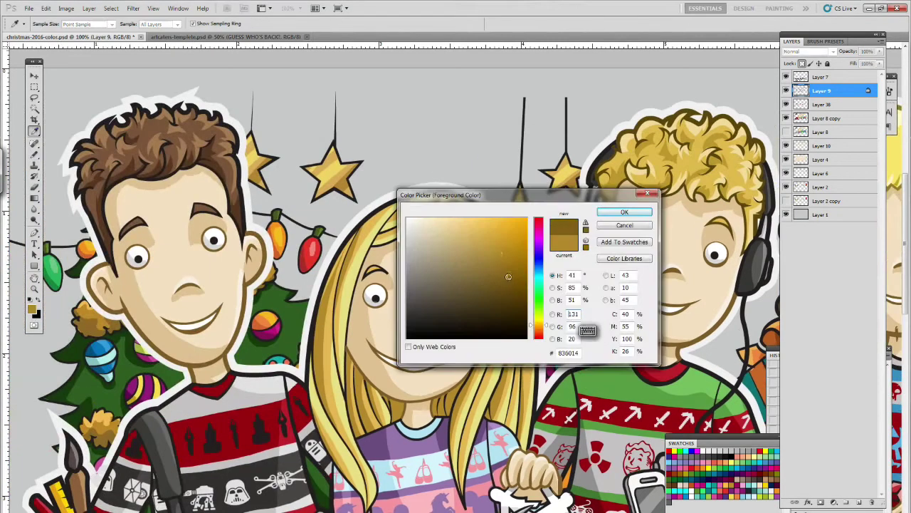
{"action": "left_click", "coordinate": [625, 211]}
Step: Recolor the outlines of the girl's crown, fringe, eyebrows and the hair strands framing her face with dark gold
{"action": "left_click", "coordinate": [34, 154]}
{"action": "left_click_drag", "start_coordinate": [341, 245], "coordinate": [455, 194]}
{"action": "left_click_drag", "start_coordinate": [364, 276], "coordinate": [388, 272]}
{"action": "left_click_drag", "start_coordinate": [433, 222], "coordinate": [490, 271]}
{"action": "left_click_drag", "start_coordinate": [451, 286], "coordinate": [472, 280]}
{"action": "mouse_move", "coordinate": [456, 194]}
{"action": "left_mouse_down"}
{"action": "mouse_move", "coordinate": [494, 222]}
{"action": "mouse_move", "coordinate": [517, 262]}
{"action": "left_mouse_up"}
{"action": "left_click_drag", "start_coordinate": [517, 262], "coordinate": [511, 312]}
{"action": "left_click_drag", "start_coordinate": [491, 281], "coordinate": [473, 377]}
{"action": "left_click_drag", "start_coordinate": [349, 285], "coordinate": [346, 357]}
{"action": "mouse_move", "coordinate": [333, 259]}
{"action": "left_mouse_down"}
{"action": "mouse_move", "coordinate": [312, 330]}
{"action": "mouse_move", "coordinate": [352, 473]}
{"action": "mouse_move", "coordinate": [378, 494]}
{"action": "mouse_move", "coordinate": [352, 409]}
{"action": "left_mouse_up"}
Step: Enlarge the brush and recolor the remaining outlines of the girl's lower strands and the hair behind her ear
{"action": "key", "text": "bracketright"}
{"action": "key", "text": "bracketright"}
{"action": "key", "text": "bracketright"}
{"action": "left_click_drag", "start_coordinate": [351, 361], "coordinate": [365, 428]}
{"action": "left_click_drag", "start_coordinate": [369, 388], "coordinate": [391, 420]}
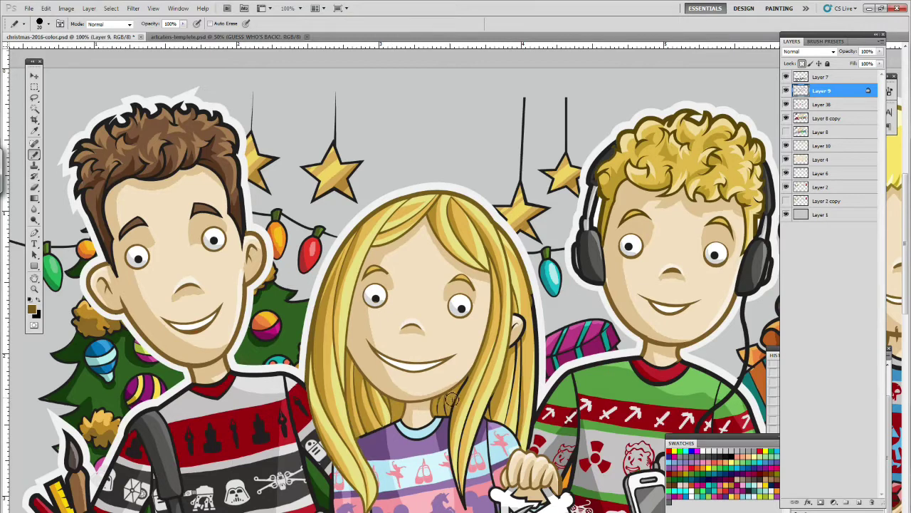
{"action": "mouse_move", "coordinate": [457, 418]}
{"action": "left_mouse_down"}
{"action": "mouse_move", "coordinate": [490, 403]}
{"action": "mouse_move", "coordinate": [494, 384]}
{"action": "mouse_move", "coordinate": [531, 448]}
{"action": "mouse_move", "coordinate": [540, 299]}
{"action": "left_mouse_up"}
{"action": "key", "text": "bracketleft"}
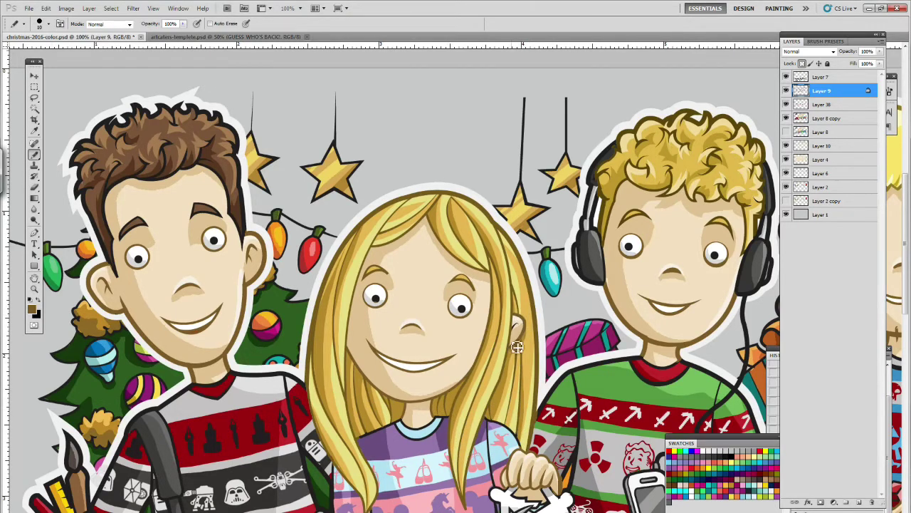
Step: Sample black from the brown-haired man's outline and repaint the headphone band's outline beside the curly hair
{"action": "left_click", "coordinate": [34, 131]}
{"action": "left_click", "coordinate": [72, 141]}
{"action": "left_click", "coordinate": [34, 154]}
{"action": "left_click_drag", "start_coordinate": [618, 148], "coordinate": [617, 157]}
{"action": "scroll", "coordinate": [616, 155], "scroll_direction": "down", "scroll_amount": 1}
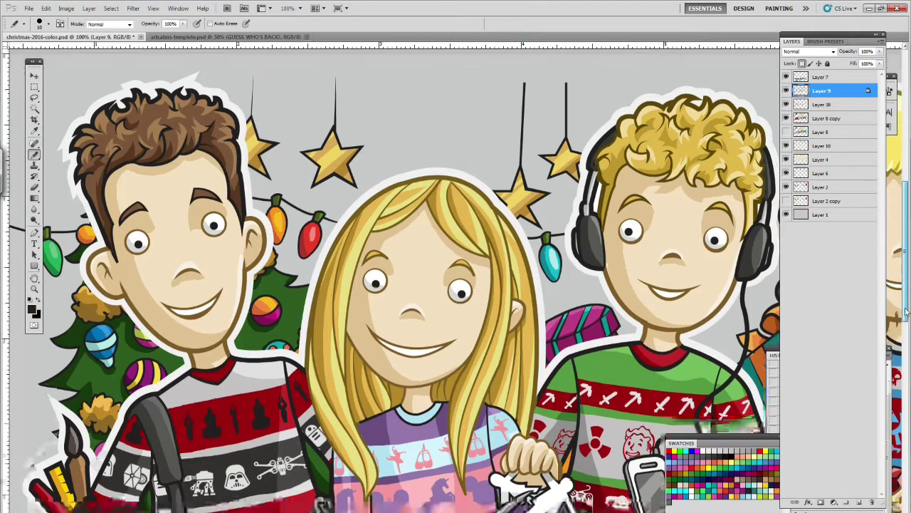
Step: Sample the brown-haired man's hair color, darken it to a deep brown, and recolor his hair outlines with the brush
{"action": "scroll", "coordinate": [498, 214], "scroll_direction": "up", "scroll_amount": 3}
{"action": "left_click", "coordinate": [35, 134]}
{"action": "left_click", "coordinate": [100, 242]}
{"action": "left_click", "coordinate": [32, 309]}
{"action": "left_click", "coordinate": [489, 318]}
{"action": "left_click", "coordinate": [625, 212]}
{"action": "left_click", "coordinate": [34, 154]}
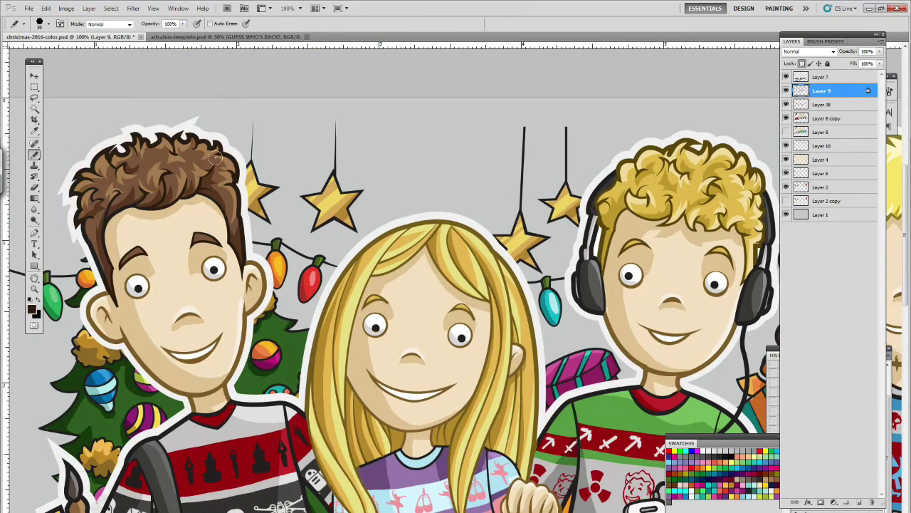
Step: Sample the red sweater color, darken it, and recolor the outlines of the red collars and red sweater bands
{"action": "left_click_drag", "start_coordinate": [906, 288], "coordinate": [907, 321]}
{"action": "left_click", "coordinate": [34, 131]}
{"action": "left_click", "coordinate": [215, 304]}
{"action": "left_click", "coordinate": [32, 309]}
{"action": "left_click", "coordinate": [520, 289]}
{"action": "left_click", "coordinate": [625, 213]}
{"action": "left_click", "coordinate": [35, 154]}
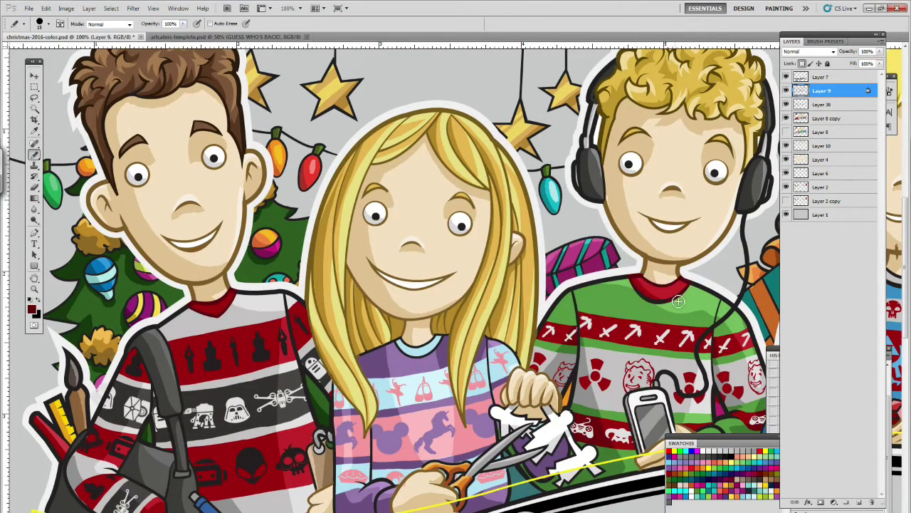
Step: Pick a medium grey and recolor the outlines along the light grey areas of the brown-haired man's sweater
{"action": "key", "text": "i"}
{"action": "left_click_drag", "start_coordinate": [163, 328], "coordinate": [191, 318]}
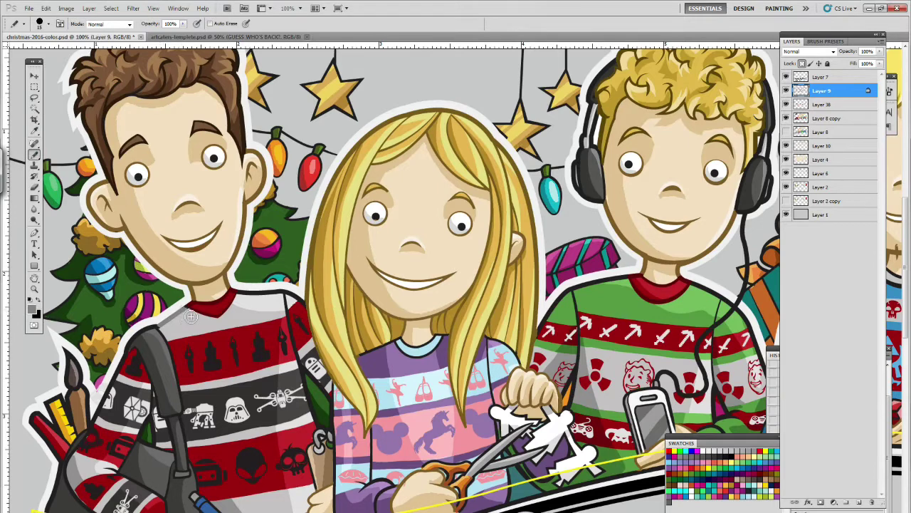
{"action": "left_click_drag", "start_coordinate": [250, 301], "coordinate": [293, 302]}
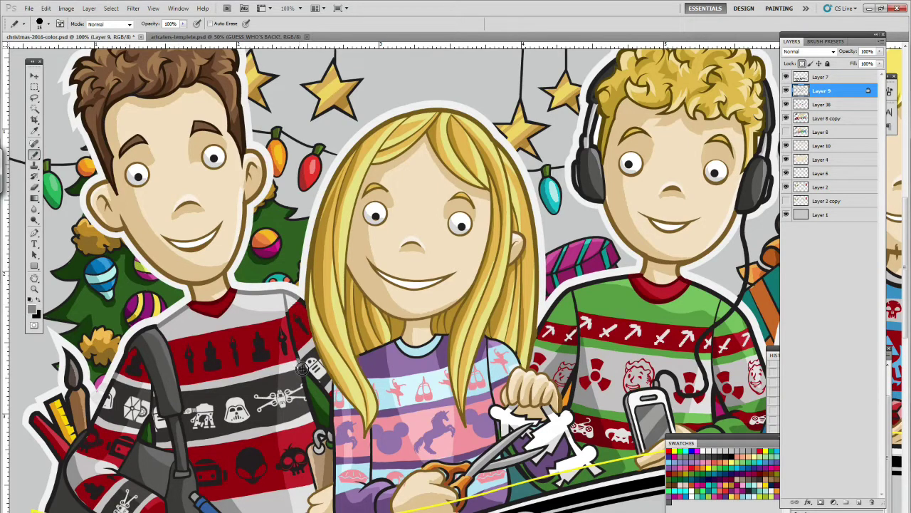
{"action": "left_click_drag", "start_coordinate": [71, 456], "coordinate": [72, 487]}
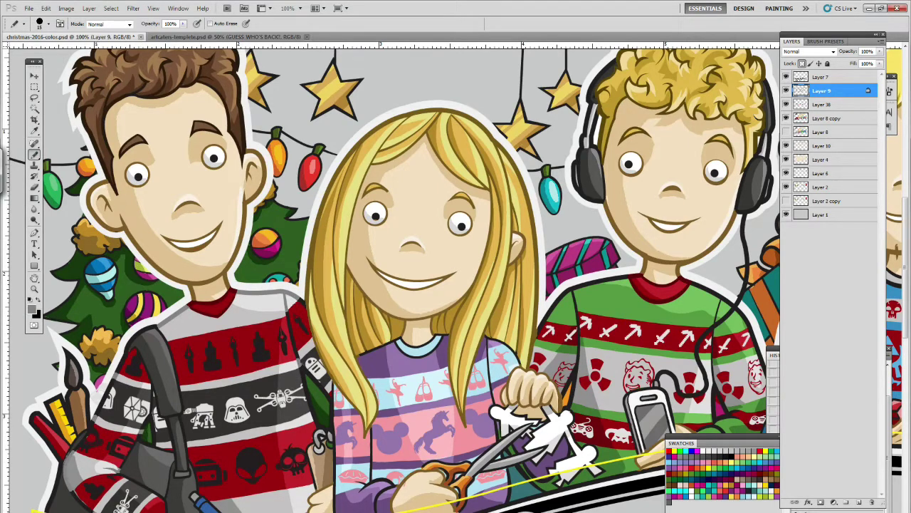
{"action": "scroll", "coordinate": [163, 440], "scroll_direction": "down", "scroll_amount": 3}
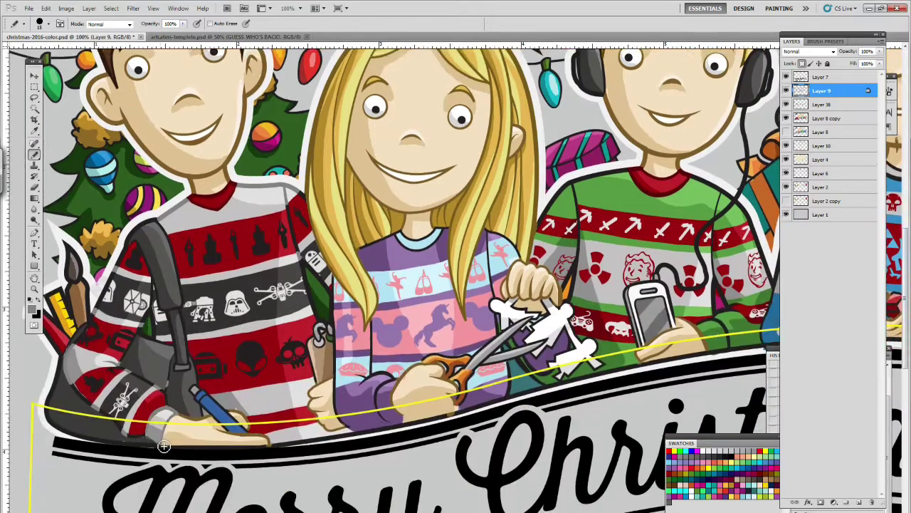
Step: Recolor the outlines beside the light grey bands of the green and blue sweaters with the same medium grey
{"action": "left_click_drag", "start_coordinate": [569, 292], "coordinate": [577, 252]}
{"action": "left_click_drag", "start_coordinate": [716, 283], "coordinate": [721, 299]}
{"action": "mouse_move", "coordinate": [764, 253]}
{"action": "left_mouse_down"}
{"action": "mouse_move", "coordinate": [772, 282]}
{"action": "mouse_move", "coordinate": [748, 307]}
{"action": "left_mouse_up"}
{"action": "scroll", "coordinate": [676, 390], "scroll_direction": "right", "scroll_amount": 5}
{"action": "left_click_drag", "start_coordinate": [510, 322], "coordinate": [525, 314]}
Step: Sample the blue sweater color, darken it, and recolor the outlines of the sweater's blue shoulders, sleeves and cuffs
{"action": "left_click", "coordinate": [34, 130]}
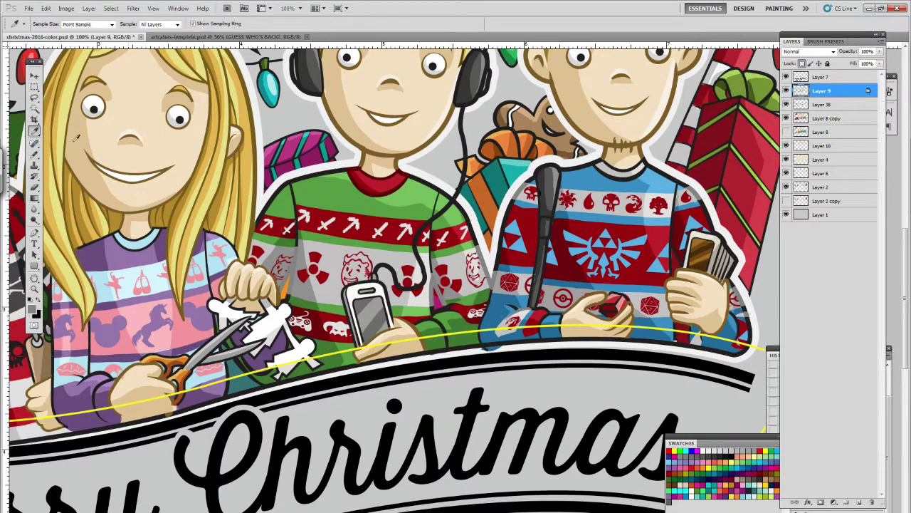
{"action": "left_click", "coordinate": [498, 317]}
{"action": "left_click", "coordinate": [32, 308]}
{"action": "left_click", "coordinate": [506, 287]}
{"action": "left_click", "coordinate": [625, 212]}
{"action": "key", "text": "b"}
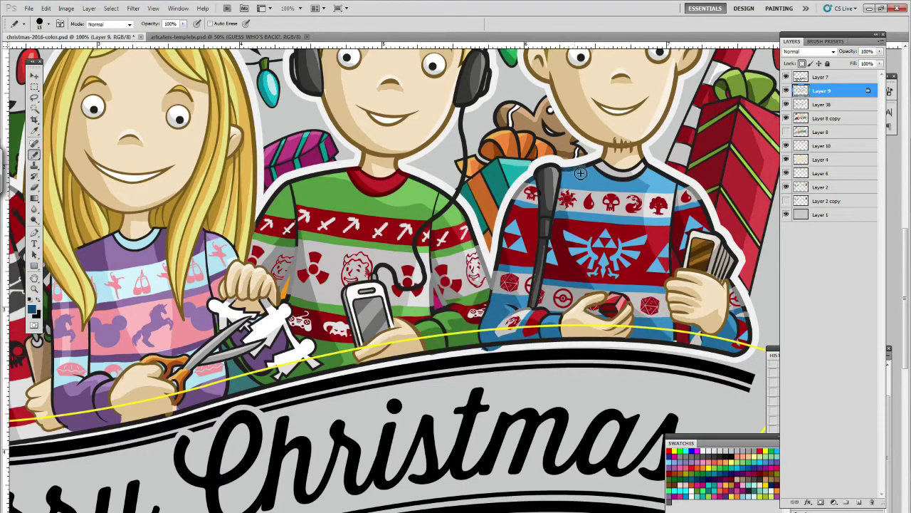
{"action": "left_click_drag", "start_coordinate": [669, 183], "coordinate": [691, 187]}
{"action": "left_click_drag", "start_coordinate": [735, 280], "coordinate": [736, 290]}
{"action": "left_click_drag", "start_coordinate": [545, 342], "coordinate": [566, 315]}
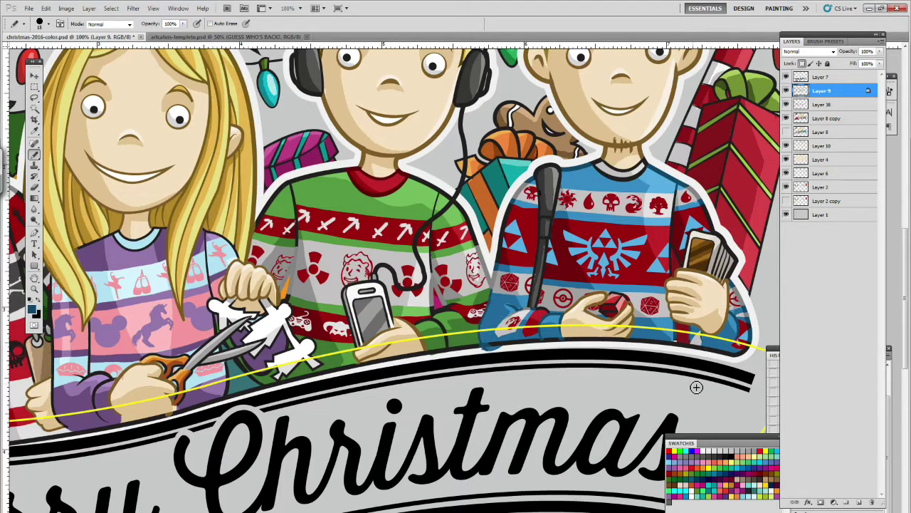
Step: Recolor outlines along the red sweater bands with a darkened red and the blue sweater's collar outline with grey
{"action": "left_click", "coordinate": [682, 331], "text": "alt"}
{"action": "left_click", "coordinate": [32, 309]}
{"action": "left_click", "coordinate": [503, 311]}
{"action": "left_click", "coordinate": [622, 213]}
{"action": "key", "text": "b"}
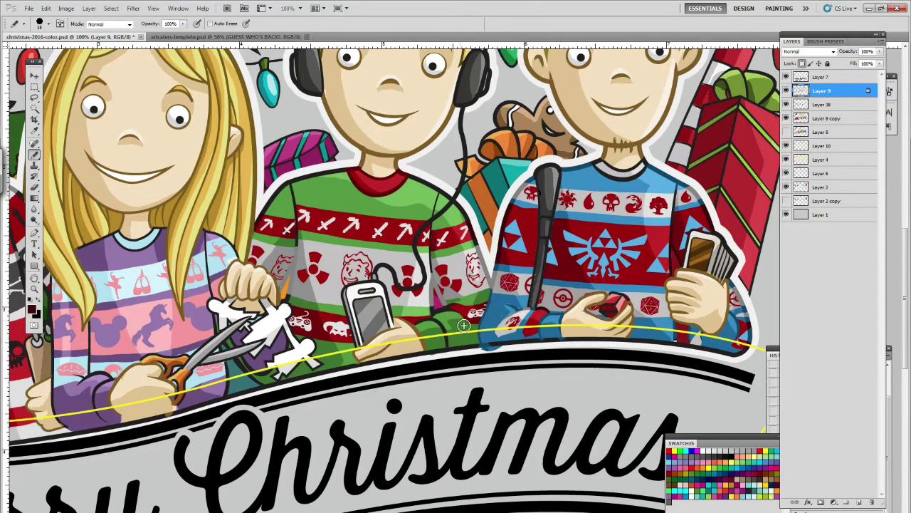
{"action": "left_click", "coordinate": [232, 349], "text": "alt"}
{"action": "mouse_move", "coordinate": [596, 165]}
{"action": "left_mouse_down"}
{"action": "mouse_move", "coordinate": [641, 170]}
{"action": "mouse_move", "coordinate": [601, 172]}
{"action": "left_mouse_up"}
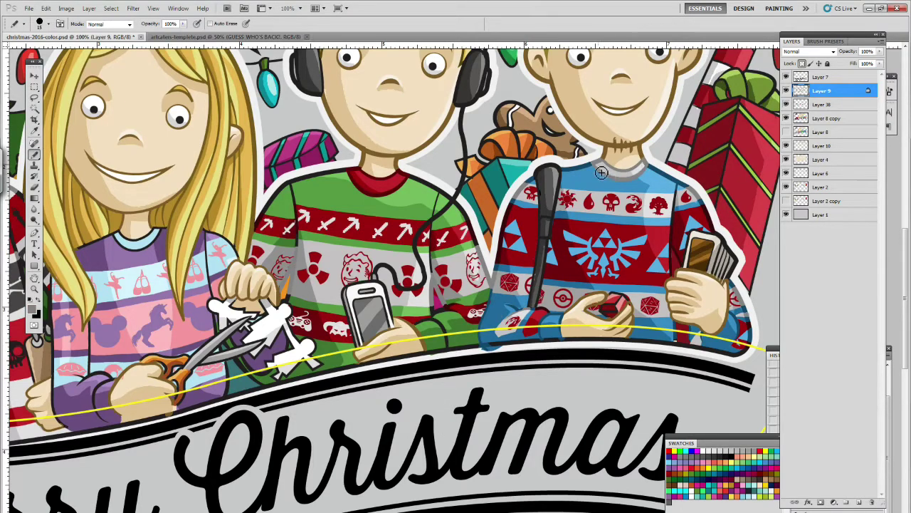
Step: Sample the green sweater color, darken it, and recolor the outlines of the sweater's green shoulders, stripes and sleeves
{"action": "left_click_drag", "start_coordinate": [906, 242], "coordinate": [905, 220]}
{"action": "left_click", "coordinate": [303, 379], "text": "alt"}
{"action": "left_click", "coordinate": [32, 309]}
{"action": "left_click", "coordinate": [484, 308]}
{"action": "left_click", "coordinate": [623, 213]}
{"action": "left_click_drag", "start_coordinate": [267, 279], "coordinate": [343, 247]}
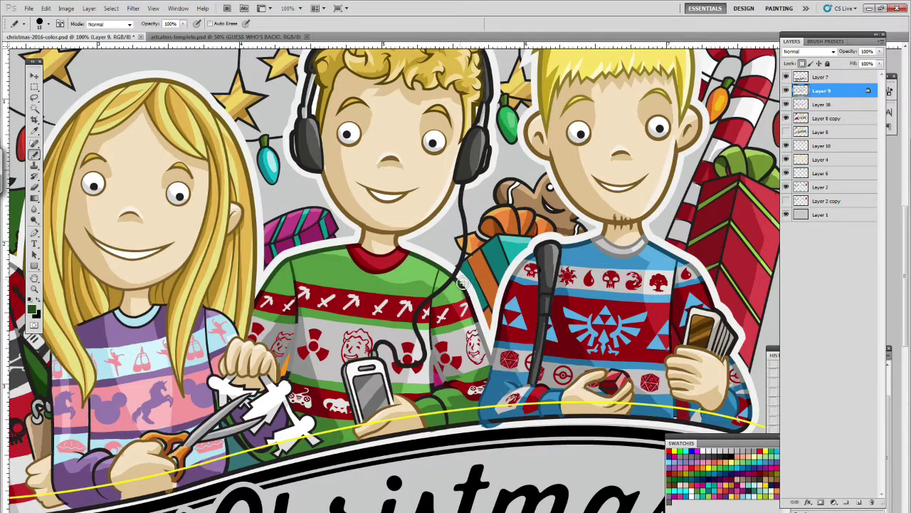
{"action": "left_click_drag", "start_coordinate": [436, 389], "coordinate": [449, 407]}
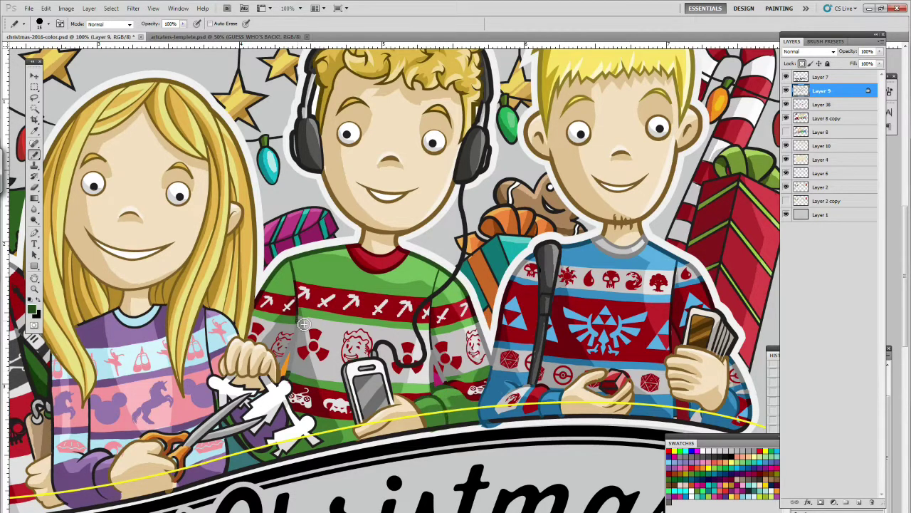
Step: Change the light blue b1e2f1 to a darker teal and recolor the outlines of the girl's light blue collar
{"action": "left_click", "coordinate": [36, 132]}
{"action": "left_click", "coordinate": [34, 154]}
{"action": "left_click", "coordinate": [34, 131]}
{"action": "left_click", "coordinate": [34, 154]}
{"action": "left_click_drag", "start_coordinate": [399, 511], "coordinate": [285, 511]}
{"action": "left_click", "coordinate": [33, 308]}
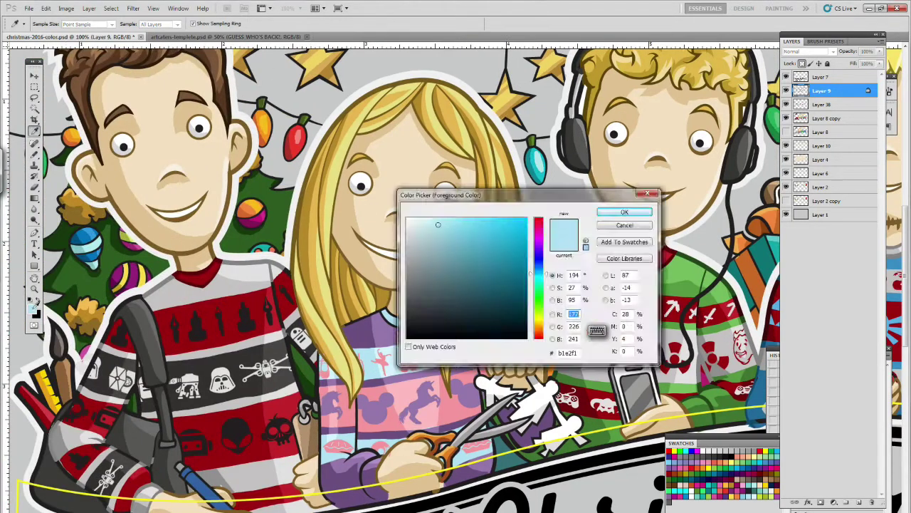
{"action": "left_click", "coordinate": [470, 255]}
{"action": "left_click", "coordinate": [633, 212]}
{"action": "left_click_drag", "start_coordinate": [384, 311], "coordinate": [411, 319]}
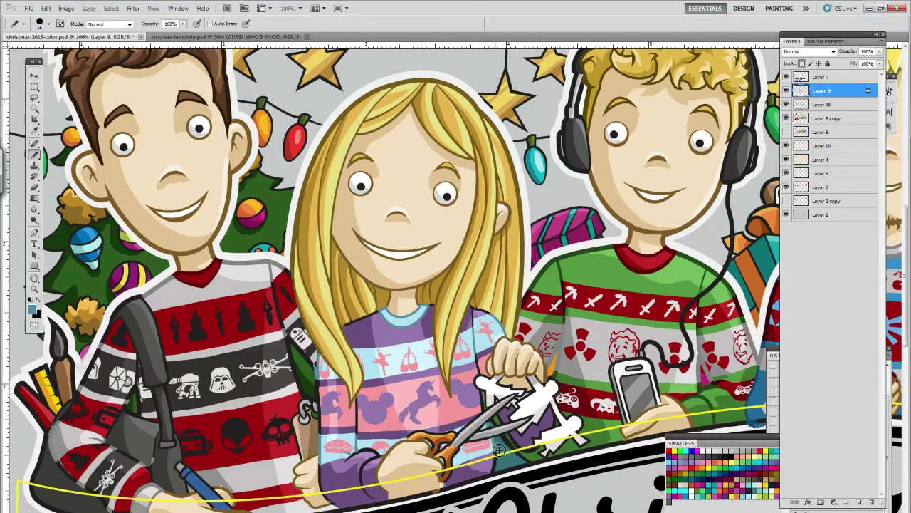
Step: Sample the girl's purple sleeve, darken it to a deep purple, and recolor the purple sweater areas' outlines
{"action": "left_click", "coordinate": [35, 131]}
{"action": "left_click", "coordinate": [360, 474]}
{"action": "left_click", "coordinate": [32, 309]}
{"action": "left_click", "coordinate": [459, 304]}
{"action": "left_click", "coordinate": [627, 213]}
{"action": "left_click", "coordinate": [34, 155]}
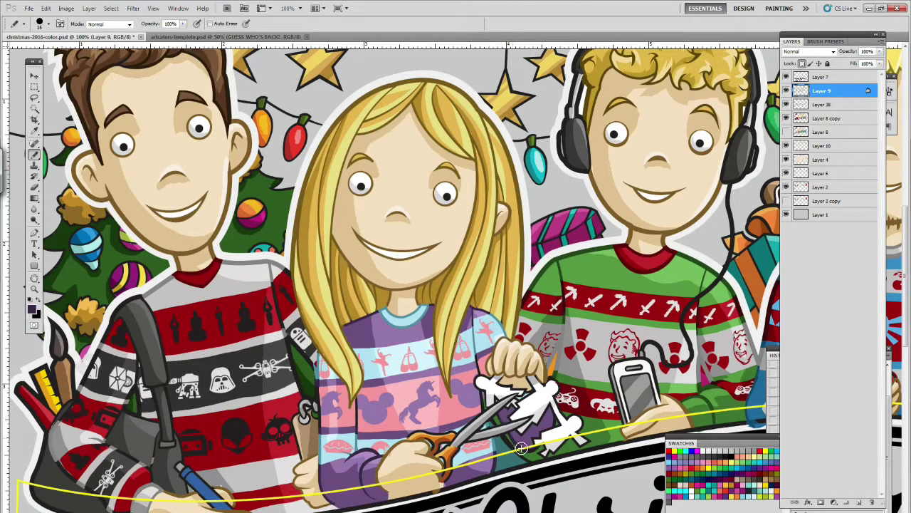
Step: Recolor the white paper cutout's outlines with grey and the purple shape behind it with the sampled dark purple
{"action": "left_click", "coordinate": [519, 476], "text": "alt"}
{"action": "left_click", "coordinate": [484, 388], "text": "alt"}
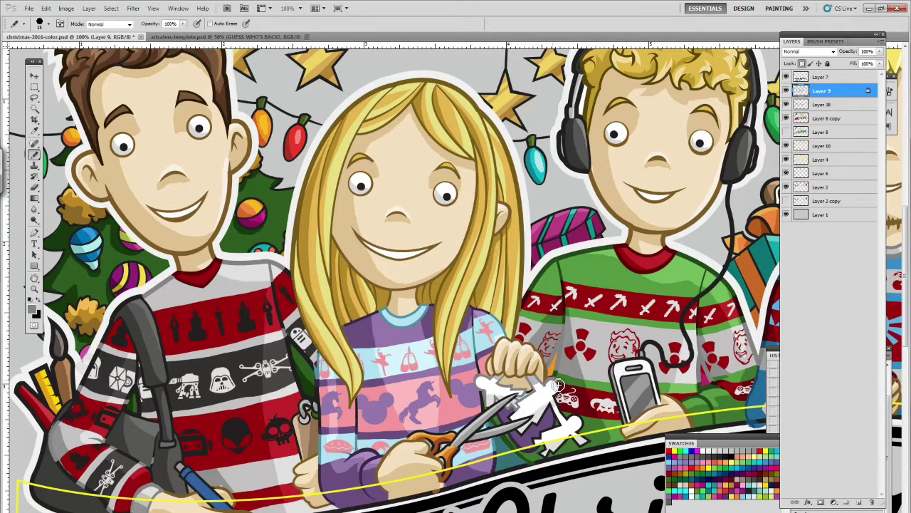
{"action": "mouse_move", "coordinate": [566, 424]}
{"action": "left_mouse_down"}
{"action": "mouse_move", "coordinate": [587, 429]}
{"action": "mouse_move", "coordinate": [545, 449]}
{"action": "mouse_move", "coordinate": [569, 426]}
{"action": "left_mouse_up"}
{"action": "left_click", "coordinate": [526, 447], "text": "alt"}
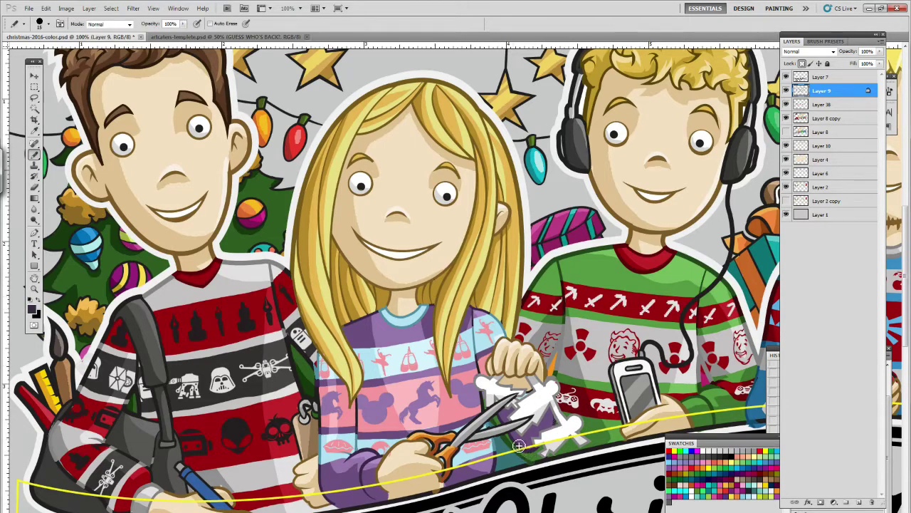
Step: Sample the girl's pink sweater band, darken the pink, and recolor the outlines along that band
{"action": "left_click", "coordinate": [449, 415], "text": "alt"}
{"action": "left_click", "coordinate": [32, 309]}
{"action": "left_click", "coordinate": [463, 257]}
{"action": "left_click", "coordinate": [624, 212]}
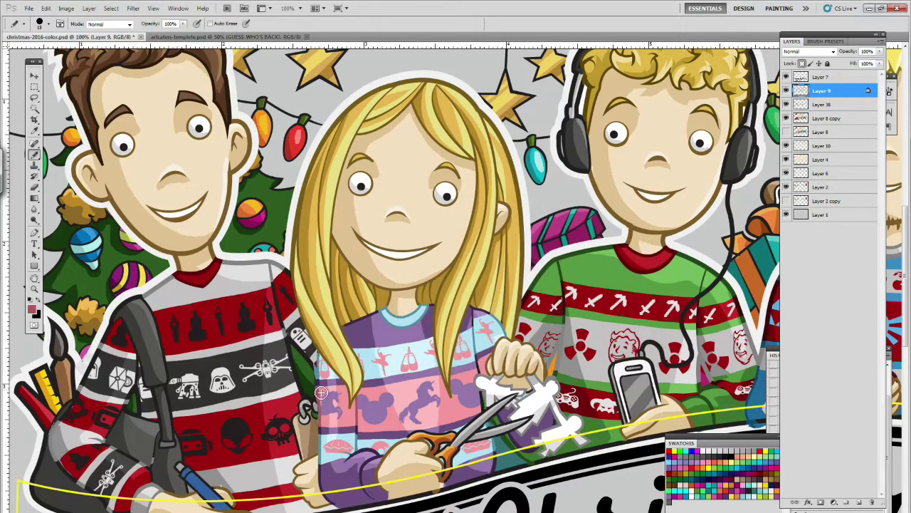
Step: Touch up the remaining sweater outlines with dark red and other colors sampled from the matching sweater areas
{"action": "left_click", "coordinate": [112, 333], "text": "alt"}
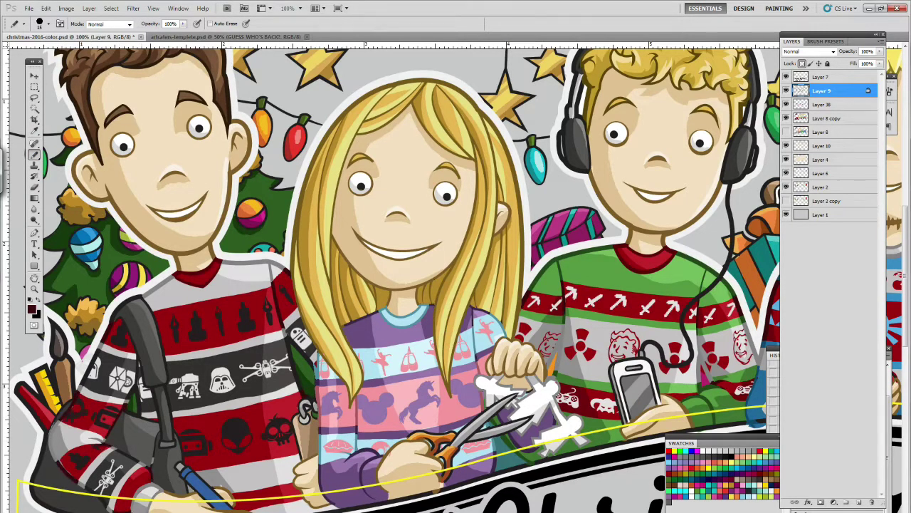
{"action": "left_click", "coordinate": [330, 356], "text": "alt"}
{"action": "left_click", "coordinate": [58, 426], "text": "alt"}
{"action": "left_click", "coordinate": [158, 469], "text": "alt"}
Step: Set the foreground color for the paintbrush and recolor the outline of its handle beside the ruler
{"action": "left_click", "coordinate": [32, 309]}
{"action": "left_click", "coordinate": [640, 207]}
{"action": "left_click_drag", "start_coordinate": [62, 365], "coordinate": [56, 400]}
Step: Recolor the yellow ruler's outline with a darkened yellow and the red pencil's outline with a sampled dark red
{"action": "left_click", "coordinate": [45, 379], "text": "alt"}
{"action": "left_click", "coordinate": [32, 309]}
{"action": "left_click", "coordinate": [504, 268]}
{"action": "left_click", "coordinate": [639, 207]}
{"action": "left_click", "coordinate": [48, 414], "text": "alt"}
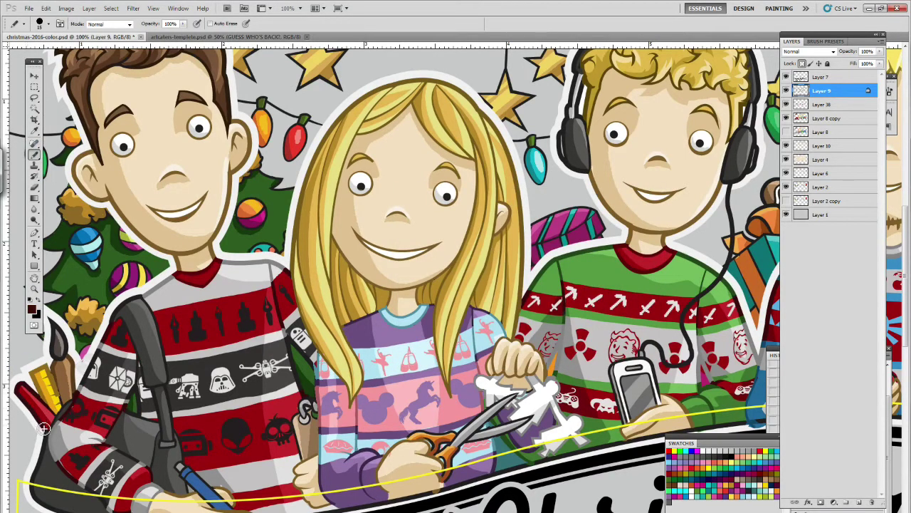
Step: Recolor the outlines of the scissors' blades with grey and those of the orange handles with a dark orange-brown
{"action": "left_click", "coordinate": [466, 496], "text": "alt"}
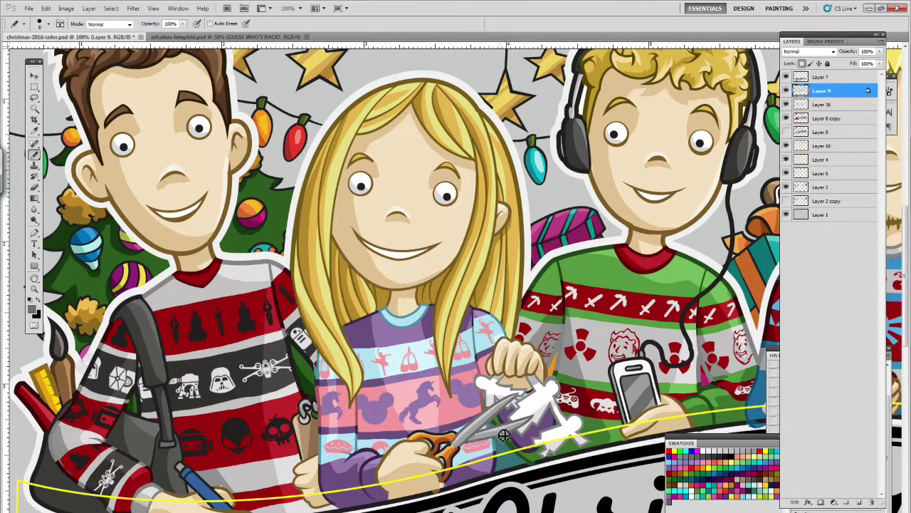
{"action": "left_click", "coordinate": [56, 349], "text": "alt"}
{"action": "left_click", "coordinate": [32, 309]}
{"action": "left_click", "coordinate": [506, 281]}
{"action": "left_click", "coordinate": [624, 211]}
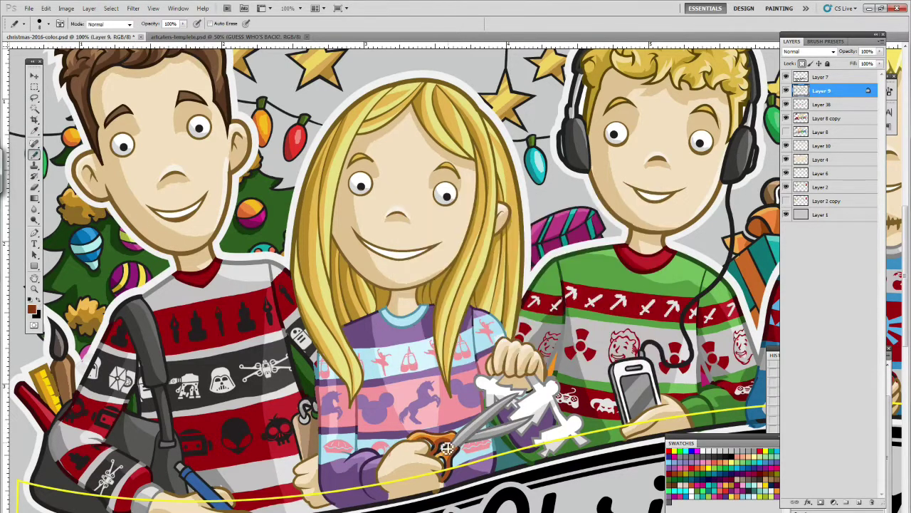
{"action": "key", "text": "z"}
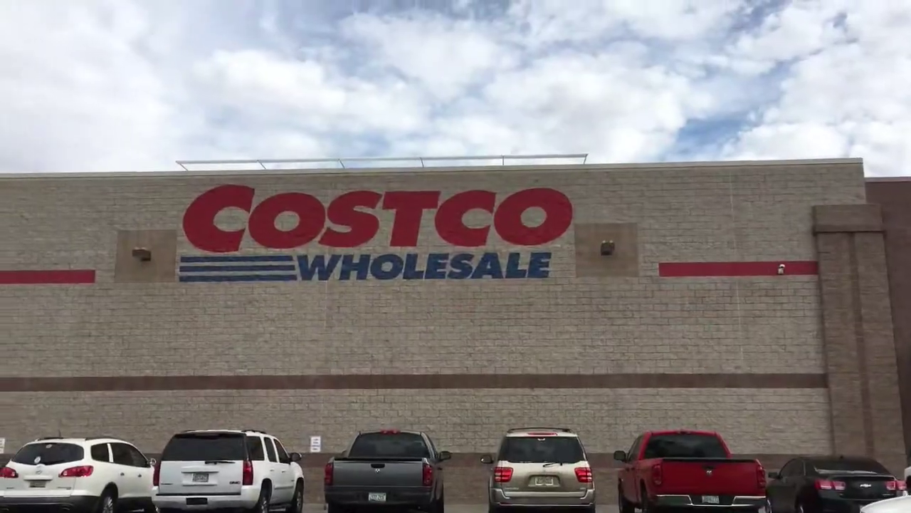